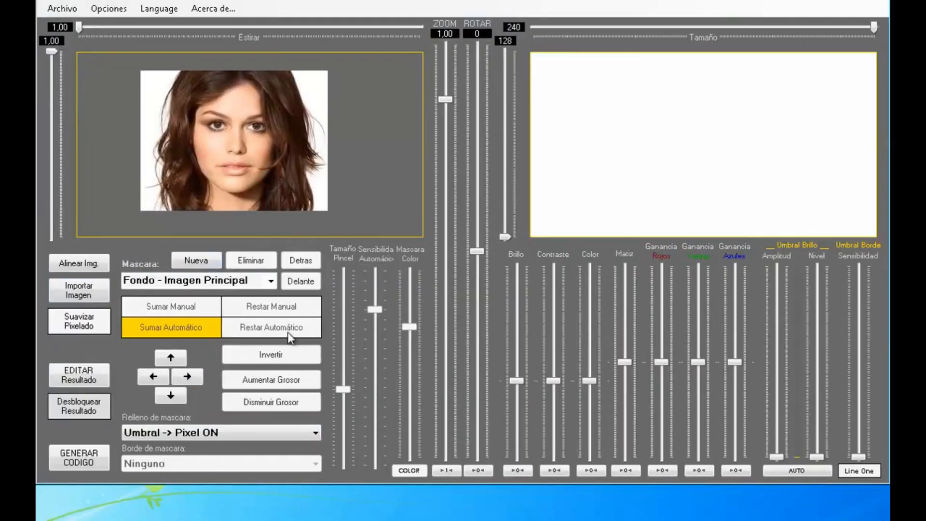
Apply the automatic brightness threshold to the main image, and scale the photo to a zoom of 1,26.
click(789, 475)
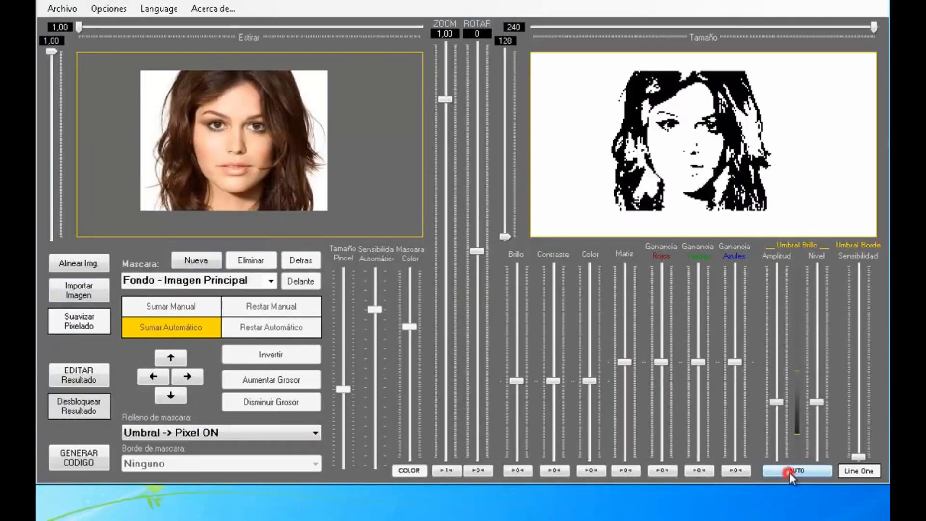
scroll(268, 169, up, 3)
click(263, 170)
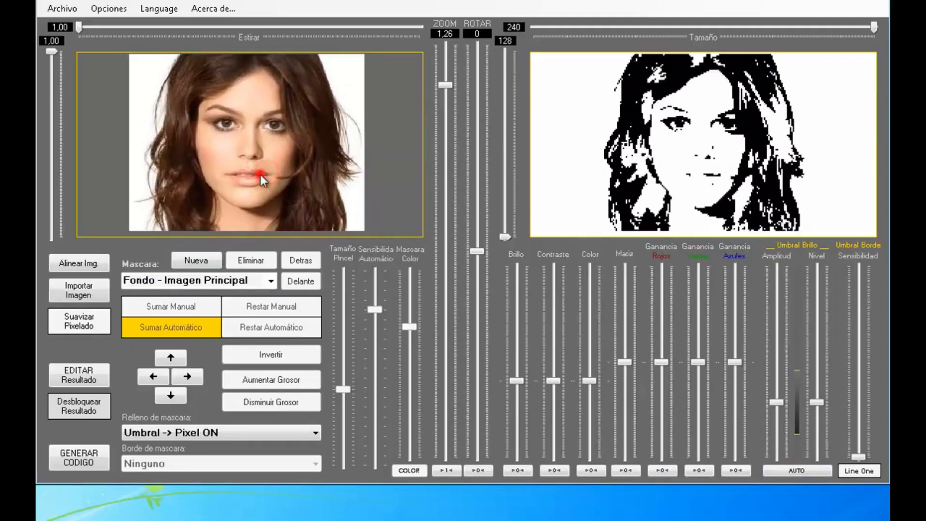
drag(260, 174, 259, 175)
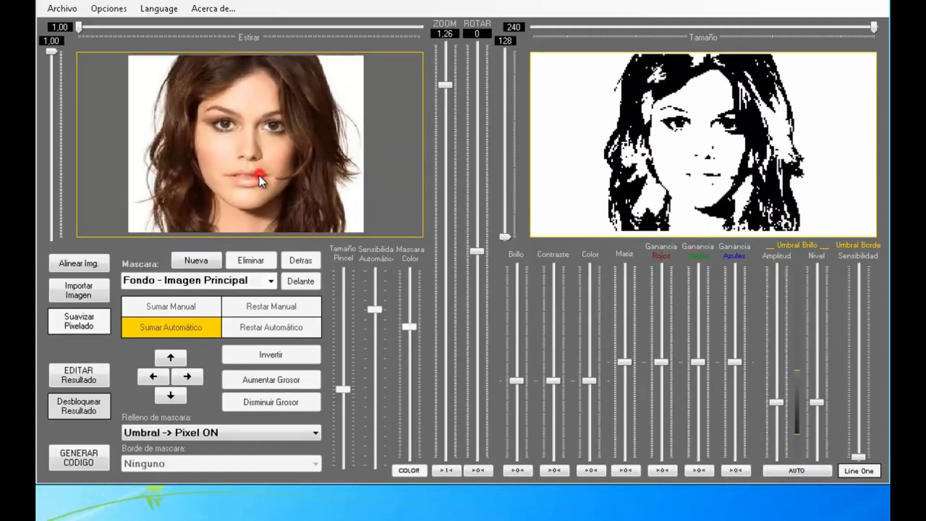
Try out a new mask by switching between it and the main image, and delete that mask.
click(193, 263)
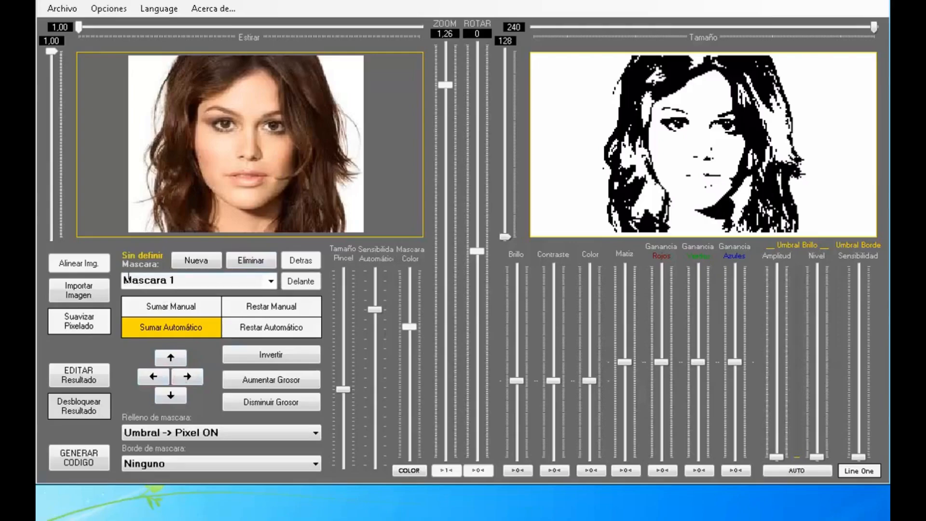
click(270, 281)
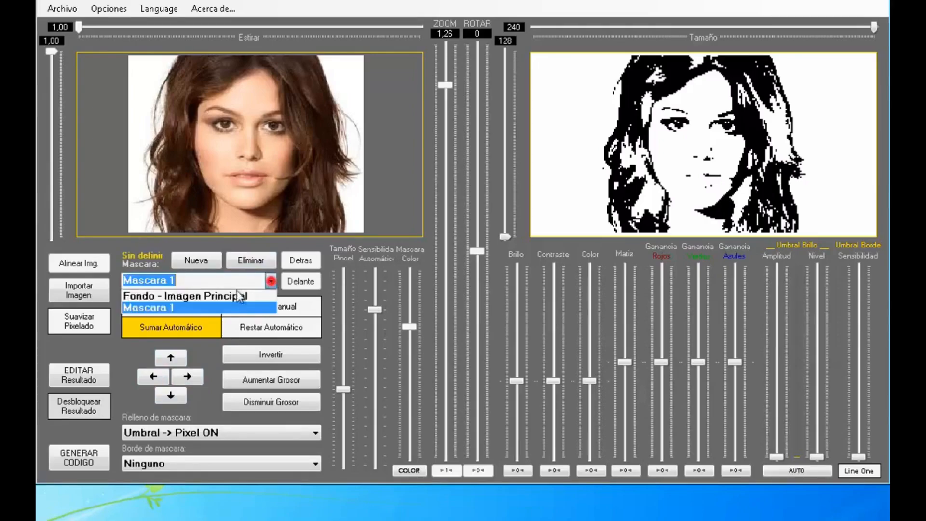
click(198, 300)
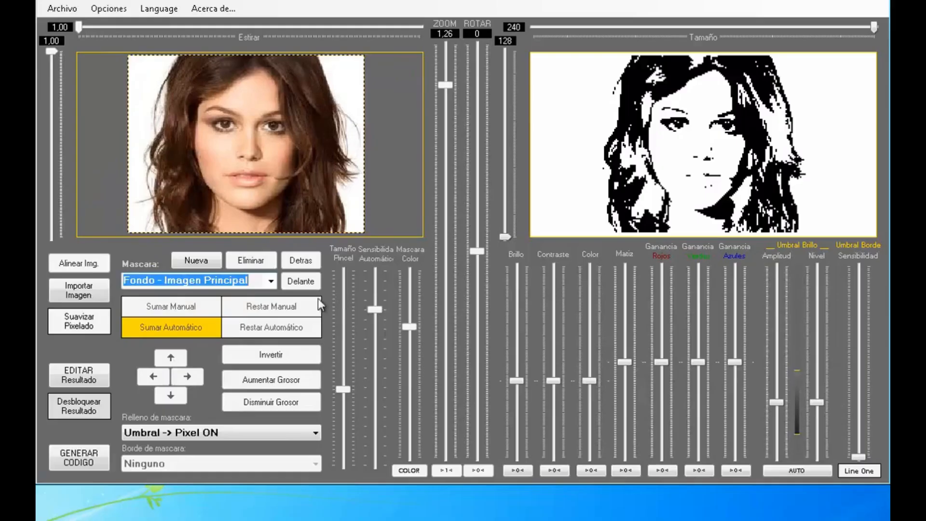
click(276, 285)
click(138, 305)
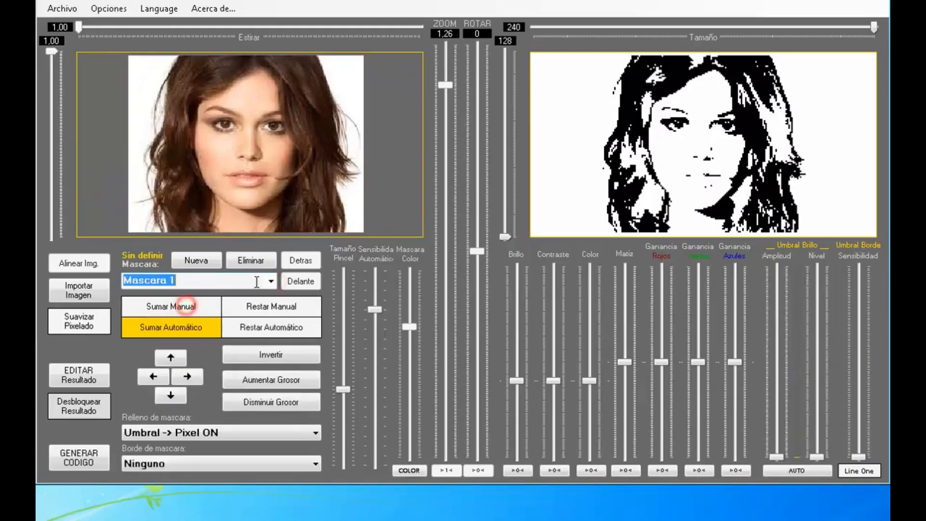
click(256, 261)
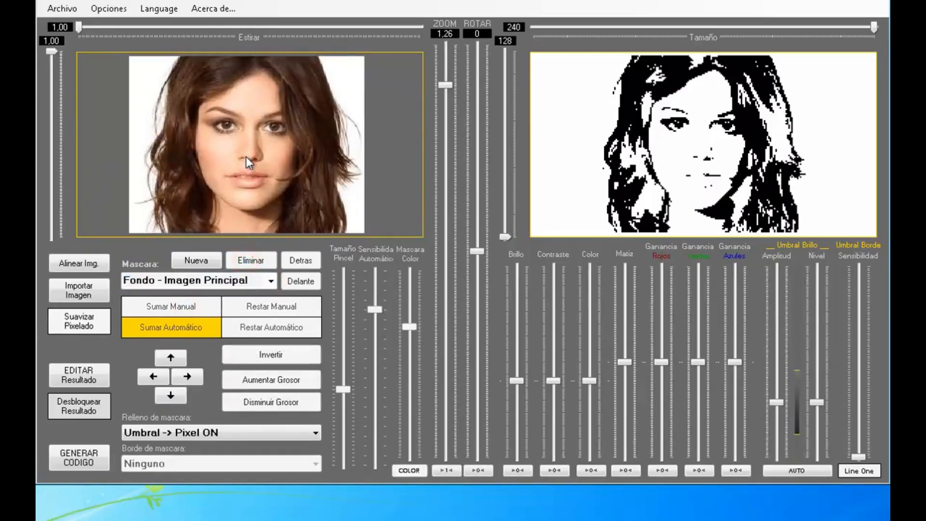
Nudge the photo slightly, and create a new mask with manual addition as its painting mode.
click(247, 160)
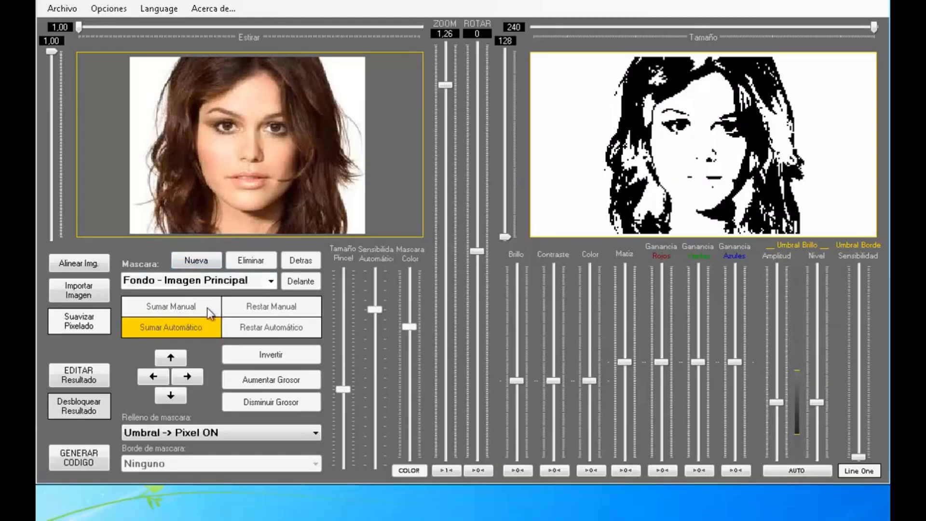
click(195, 261)
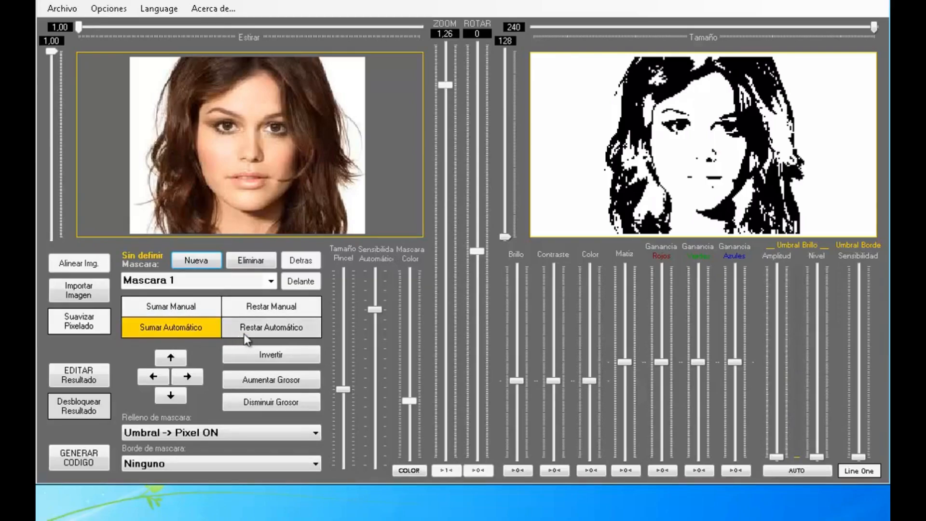
click(154, 307)
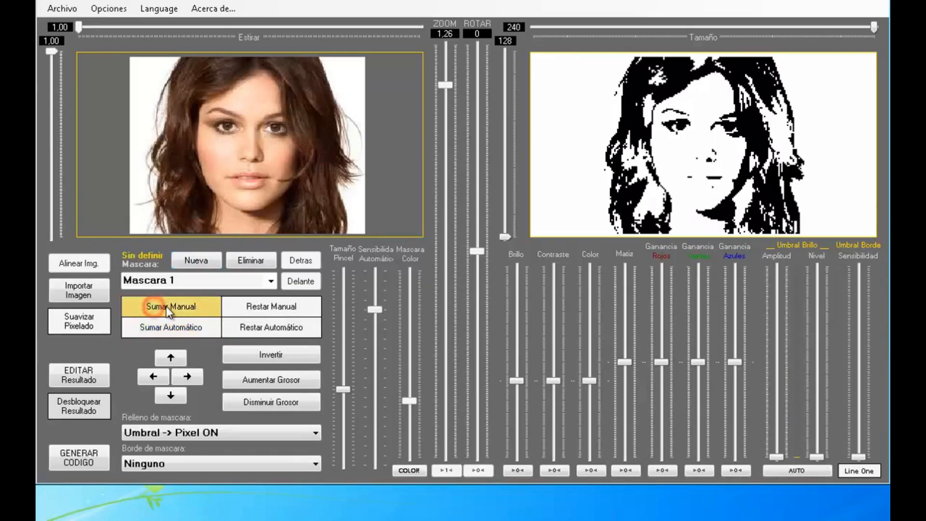
Enlarge the brush and paint the upper half of the face, from forehead to cheeks, into the mask.
scroll(227, 140, up, 2)
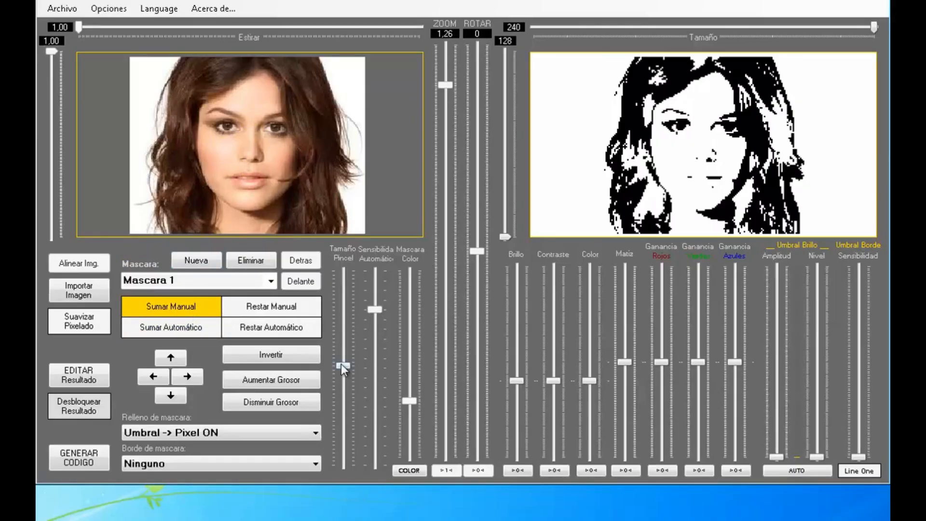
drag(341, 366, 341, 414)
mouse_move(340, 293)
mouse_down()
mouse_move(341, 430)
mouse_move(344, 279)
mouse_up()
mouse_move(343, 425)
mouse_down()
mouse_move(343, 299)
mouse_move(342, 330)
mouse_up()
scroll(230, 162, down, 9)
scroll(230, 162, up, 3)
scroll(231, 162, up, 9)
scroll(231, 163, down, 3)
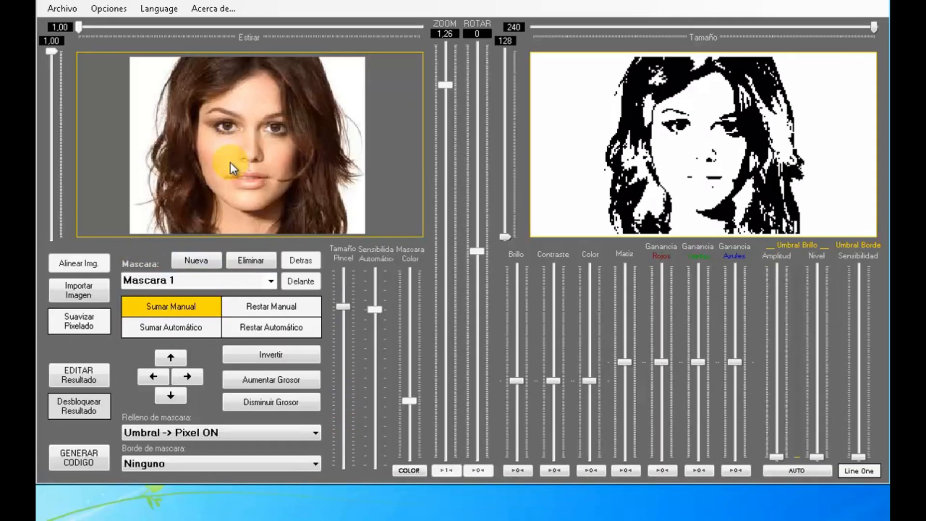
mouse_move(213, 160)
mouse_down()
mouse_move(215, 124)
mouse_move(247, 94)
mouse_up()
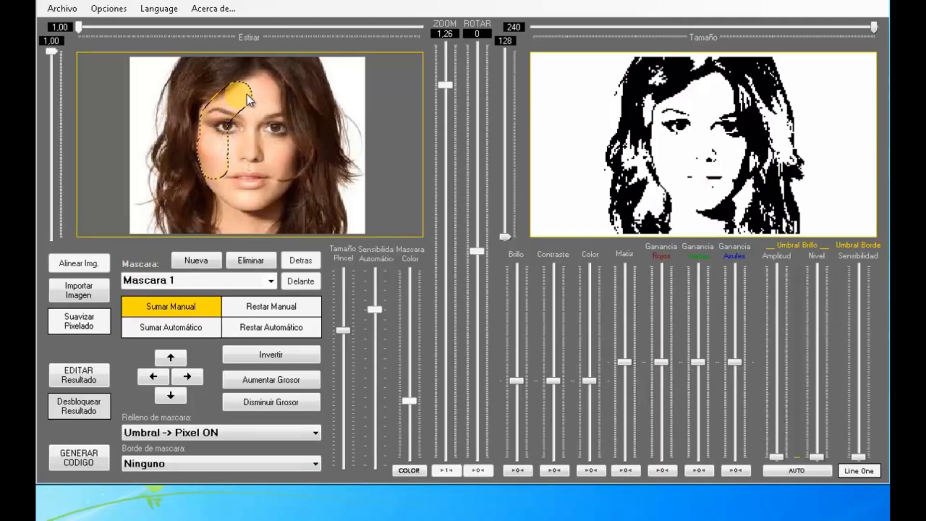
mouse_move(265, 164)
mouse_down()
mouse_move(249, 124)
mouse_move(231, 151)
mouse_up()
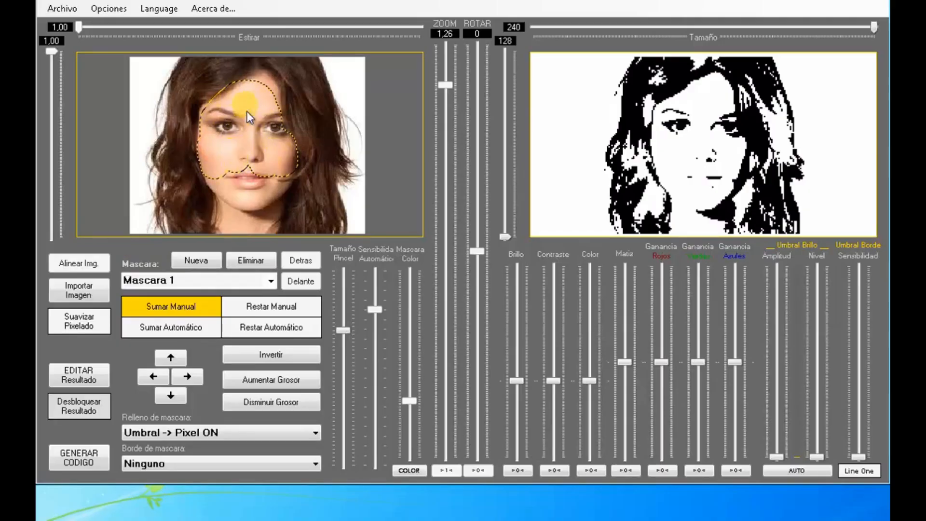
Trim the mask's lower edge just above the lips with manual subtraction, and delete the mask.
click(270, 307)
drag(231, 192, 199, 184)
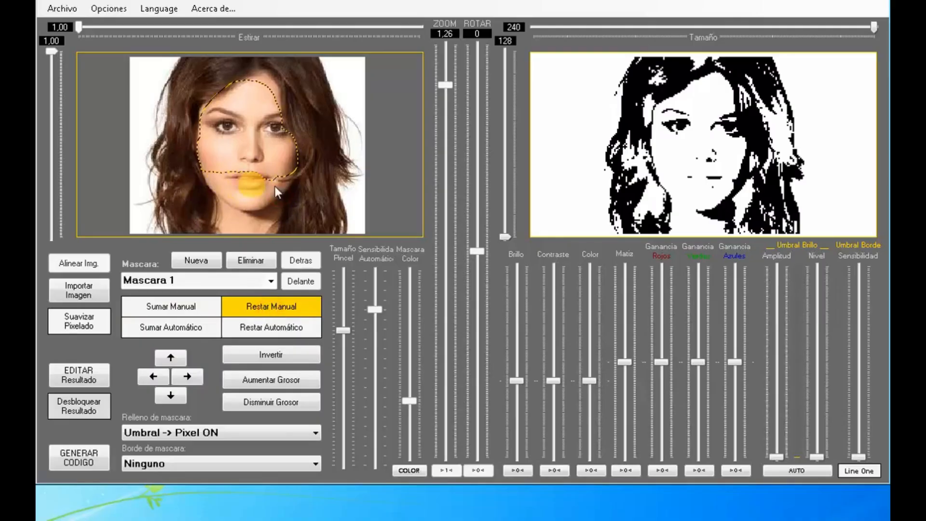
mouse_move(274, 186)
mouse_down()
mouse_move(295, 188)
mouse_move(303, 170)
mouse_up()
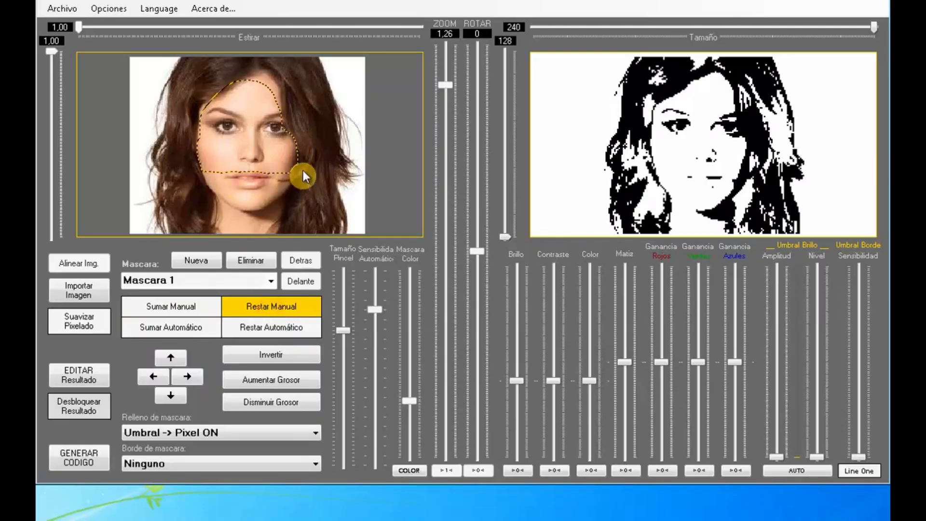
click(249, 263)
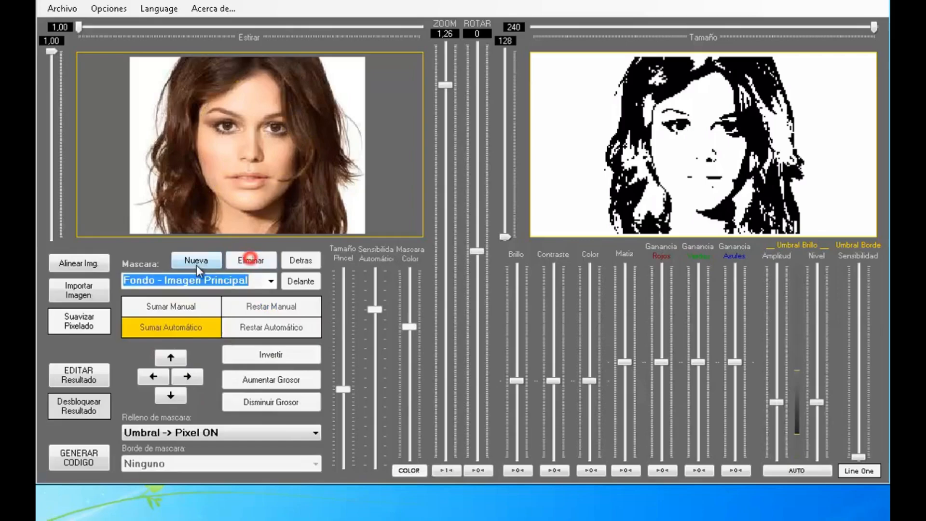
Try to mask the hair on both sides of the face in a new mask with automatic addition, and delete the mask.
click(204, 262)
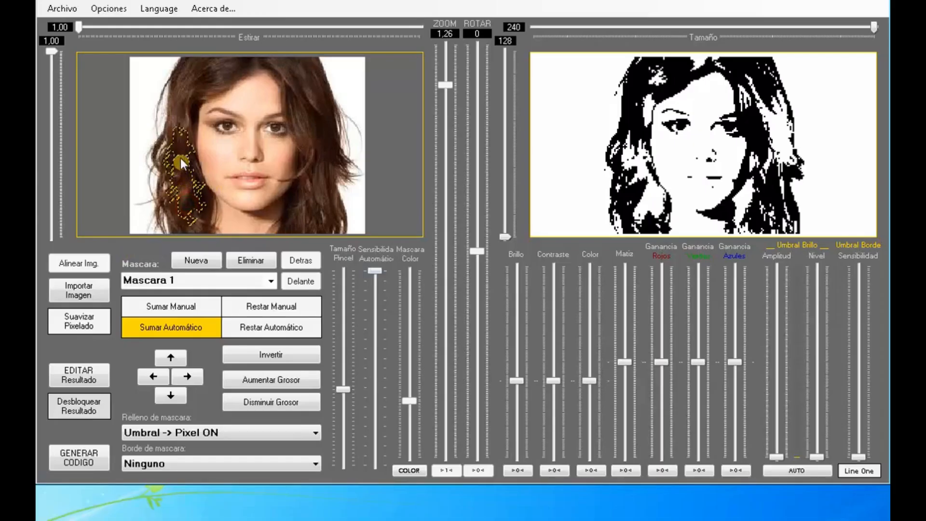
mouse_move(178, 119)
mouse_down()
mouse_move(189, 86)
mouse_move(227, 67)
mouse_move(190, 106)
mouse_move(189, 124)
mouse_up()
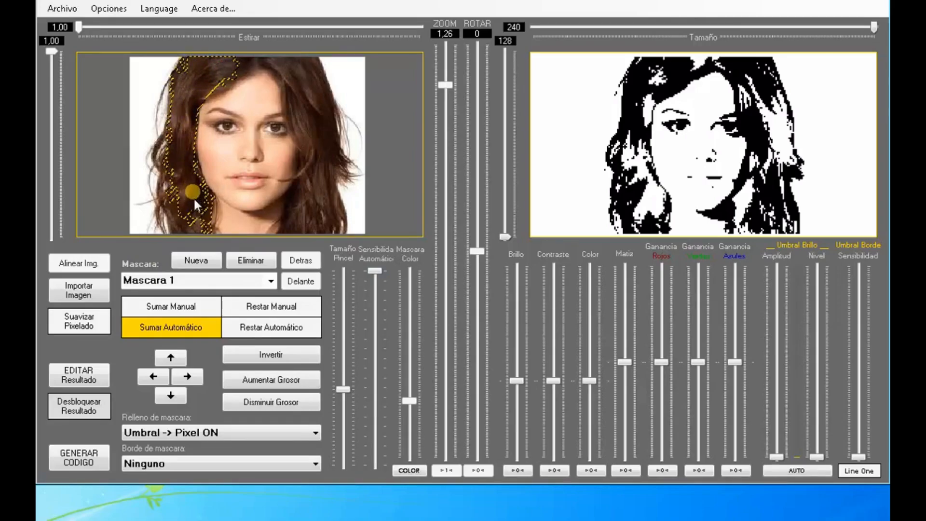
drag(194, 200, 189, 222)
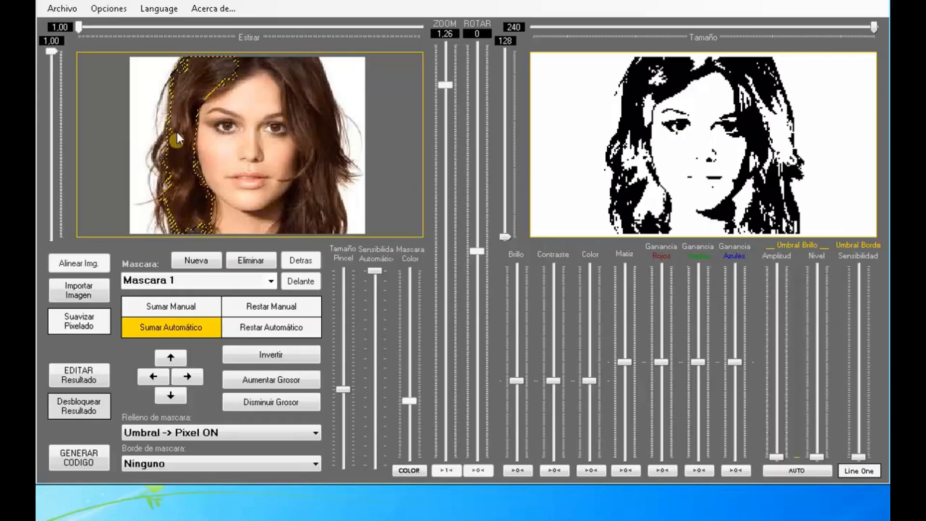
click(290, 78)
click(304, 94)
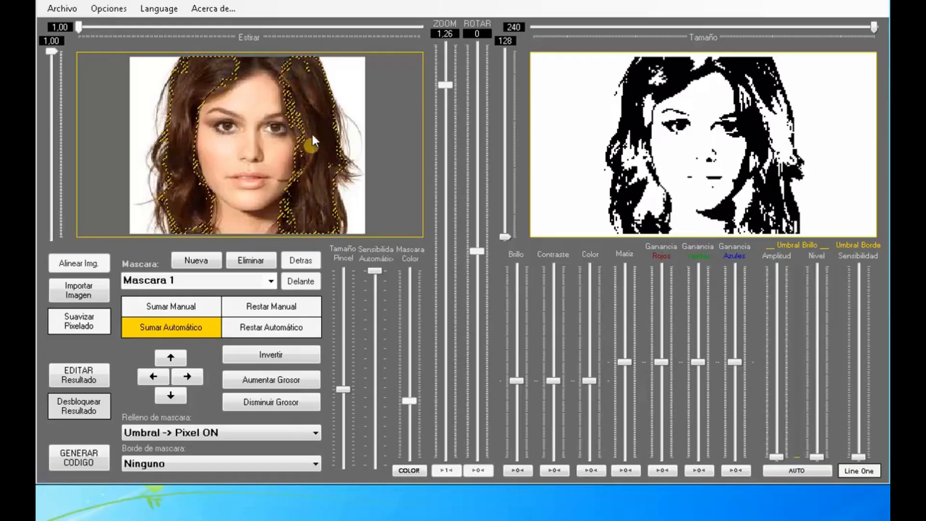
click(251, 260)
Create a new mask with a changed automatic sensitivity and fill it with all the hair using automatic addition.
click(195, 261)
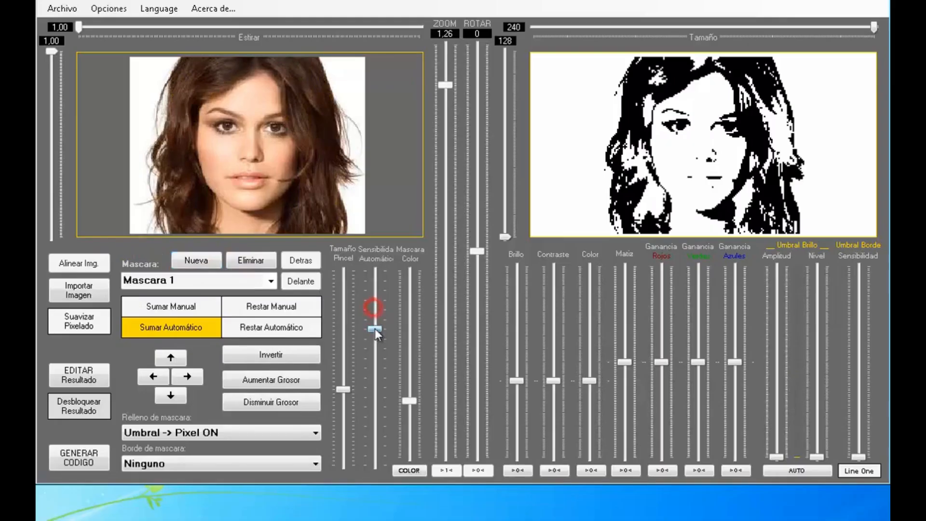
click(186, 191)
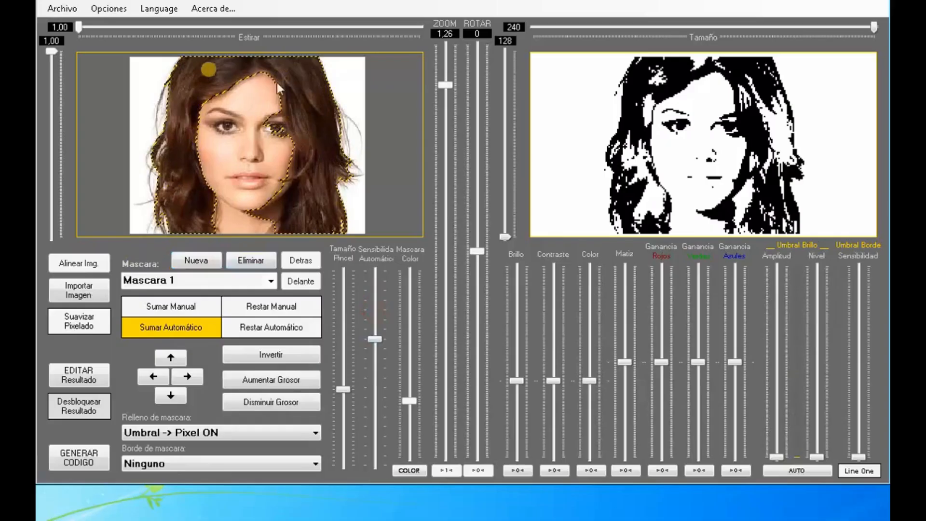
click(273, 207)
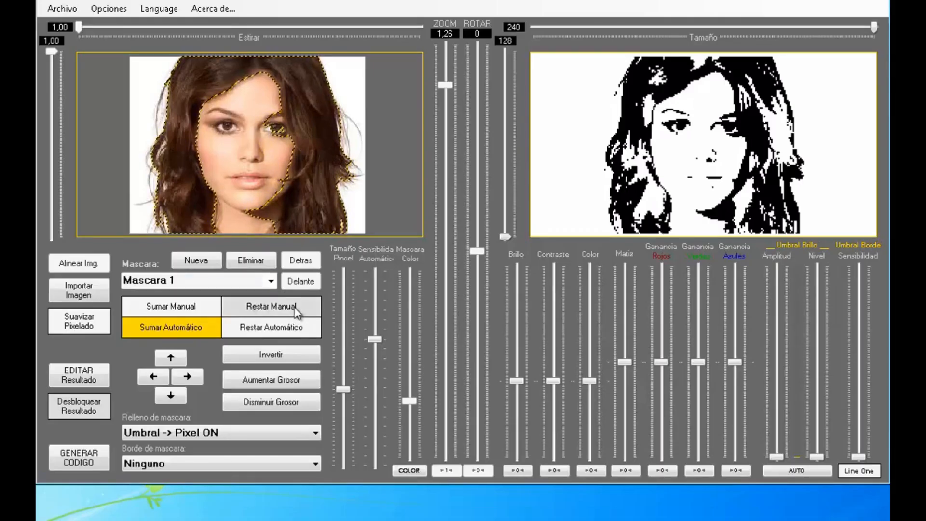
Enlarge the brush and remove the eye, chin and neck areas from the hair mask with manual subtraction.
click(270, 308)
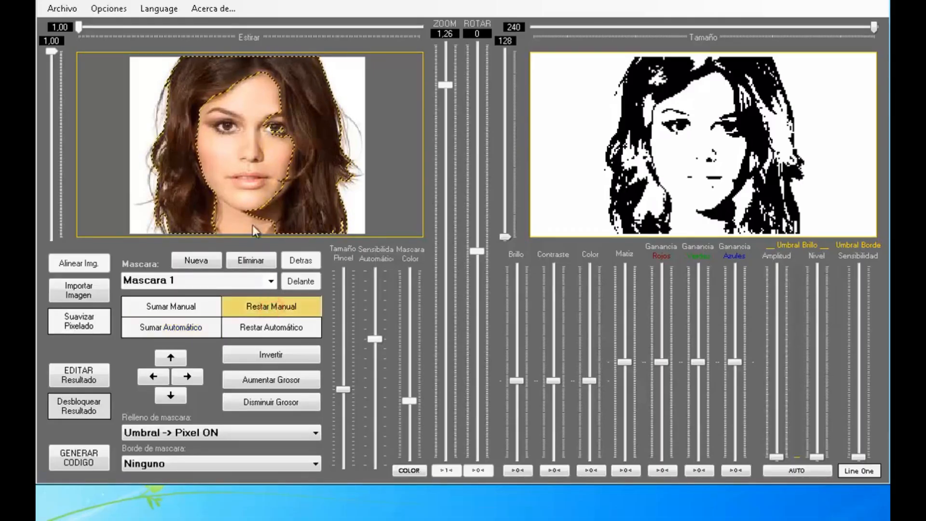
scroll(257, 195, up, 5)
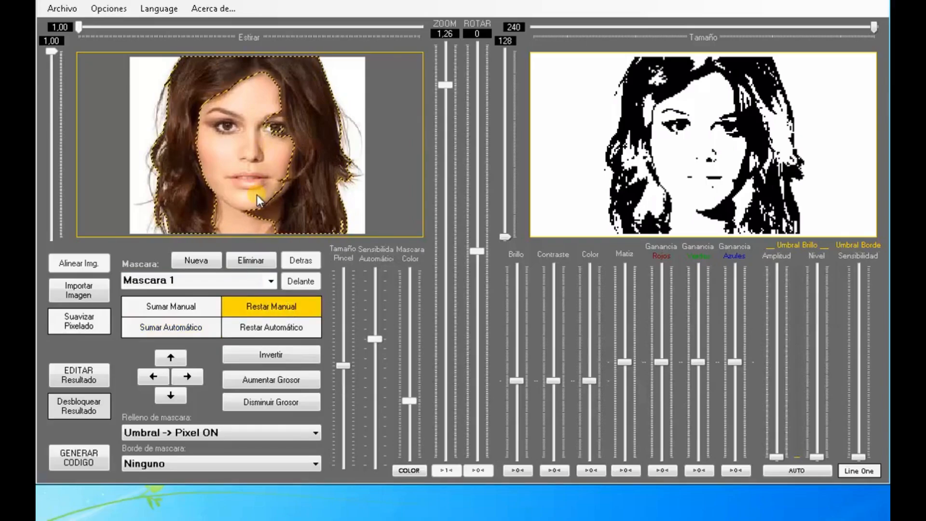
scroll(253, 195, up, 3)
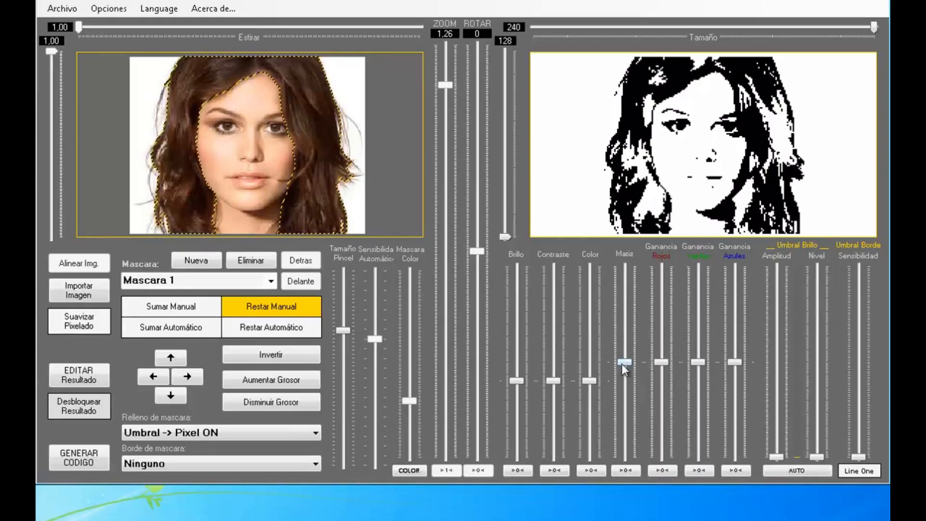
Raise the contrast of the masked hair, and reset it to 0.
drag(552, 381, 556, 356)
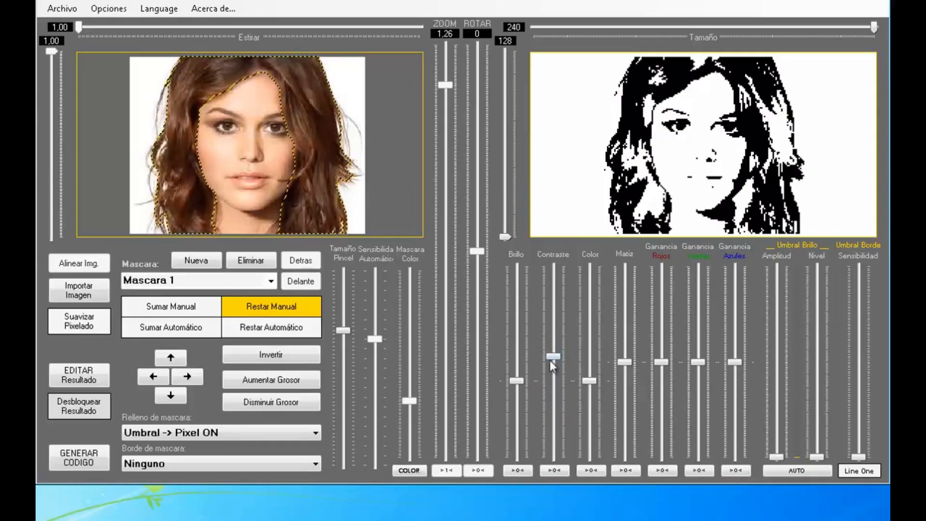
click(555, 470)
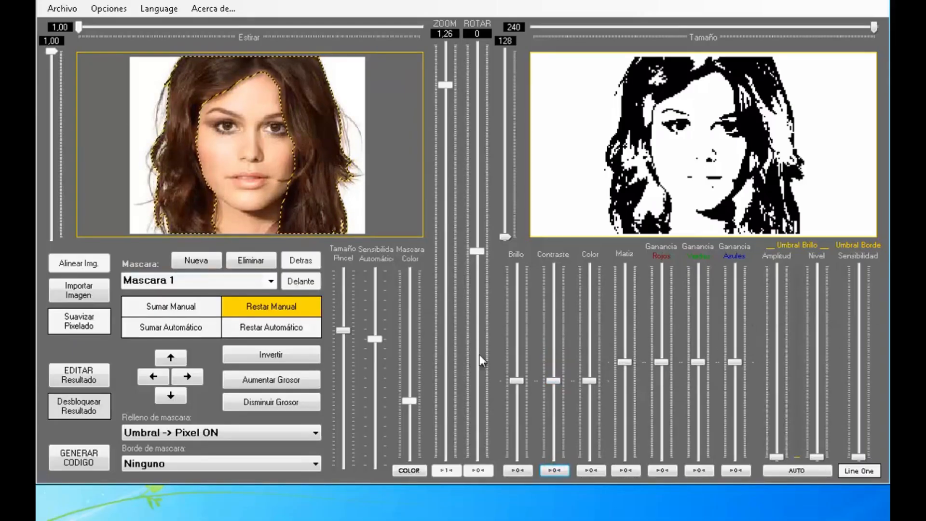
Rename the hair mask as Pelo, and create a second mask named Ojos.
click(202, 280)
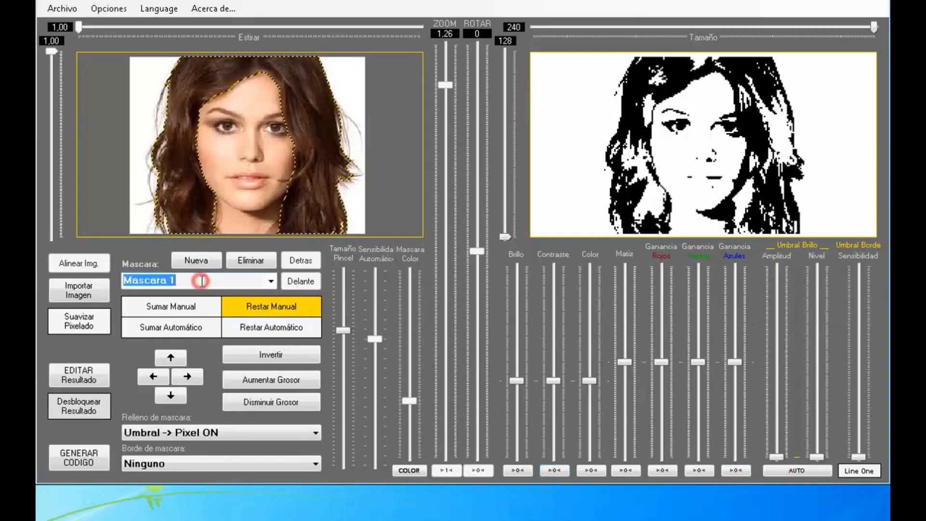
text(Pelo)
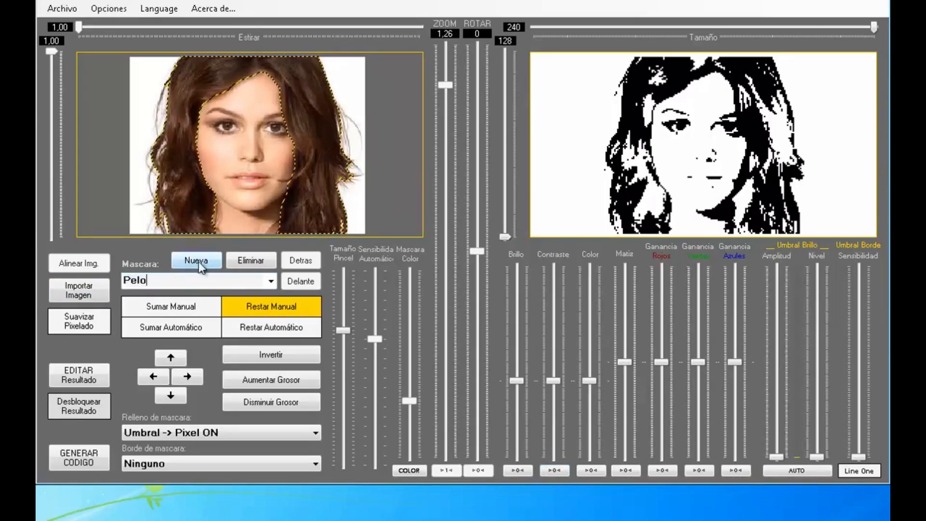
click(195, 261)
click(194, 280)
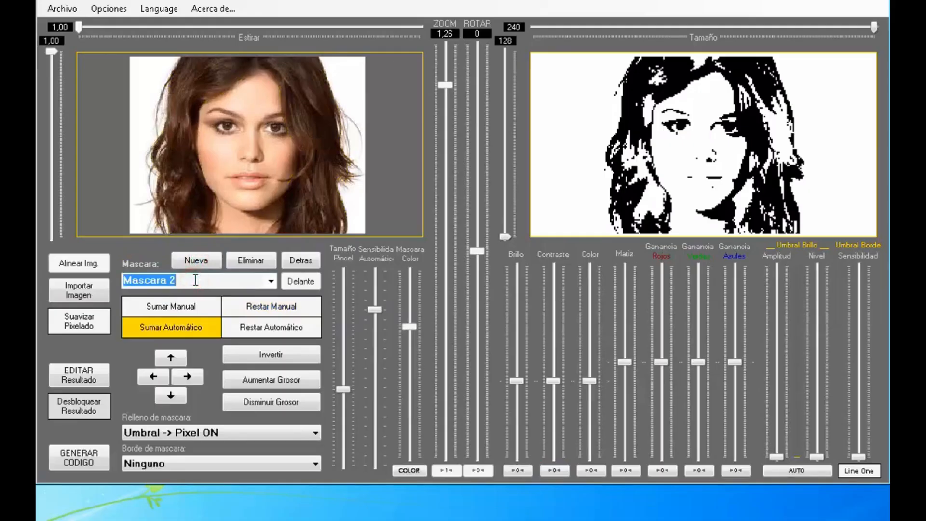
text(Ojos)
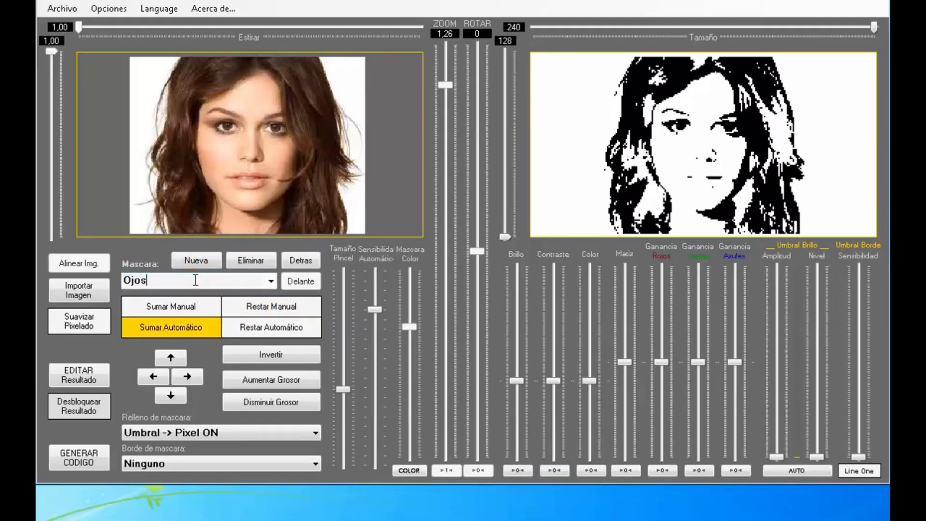
Add the irises of both eyes to the Ojos mask using manual addition with a smaller brush.
click(176, 307)
scroll(249, 166, down, 2)
drag(226, 127, 224, 130)
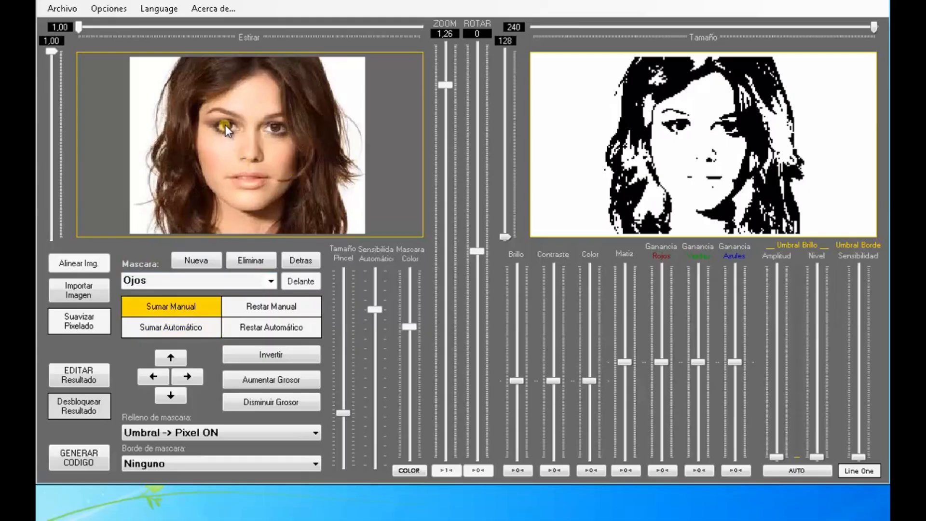
scroll(226, 127, down, 1)
click(279, 126)
click(274, 127)
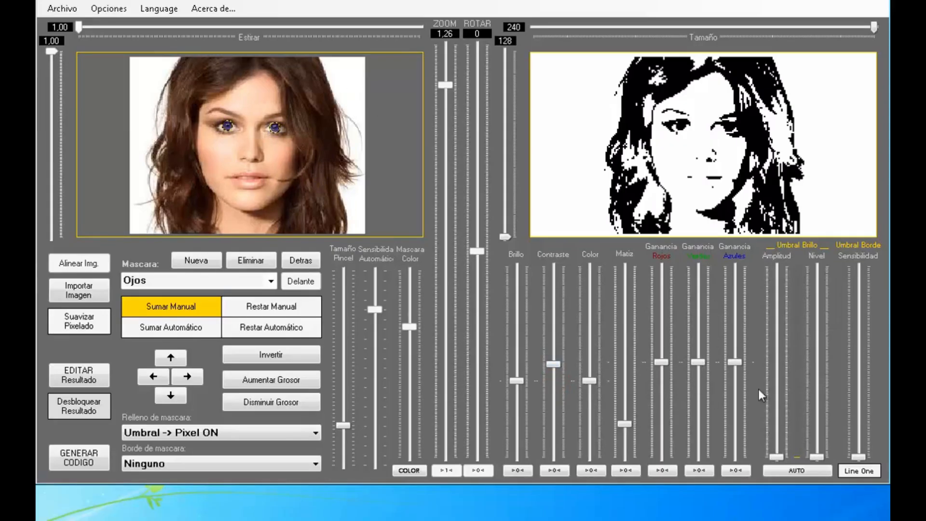
Recolour the hair to bright red in the Pelo mask by lowering the blue and green gains and raising the red gain.
click(271, 281)
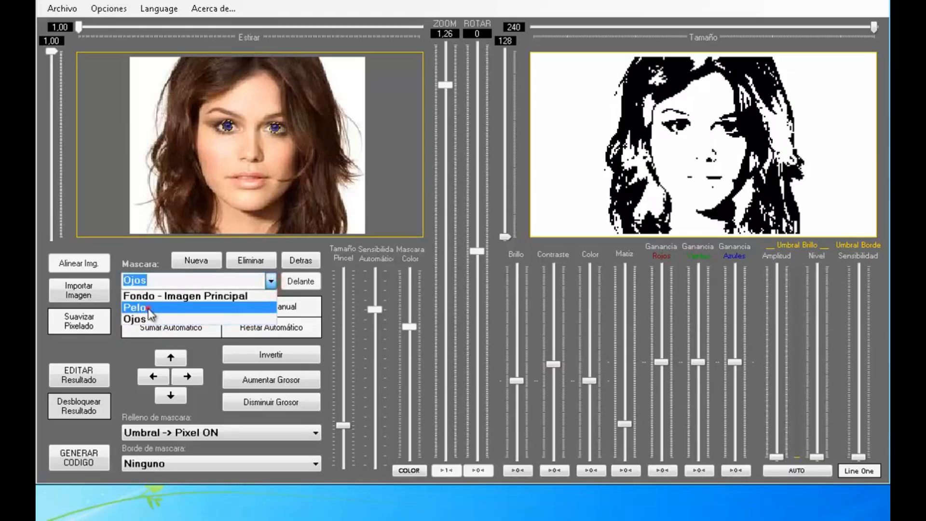
click(141, 309)
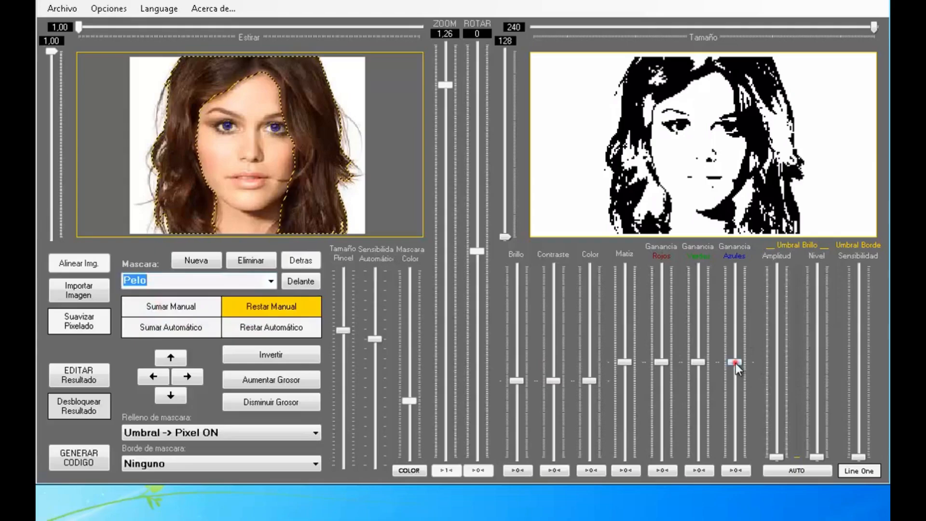
drag(736, 363, 701, 390)
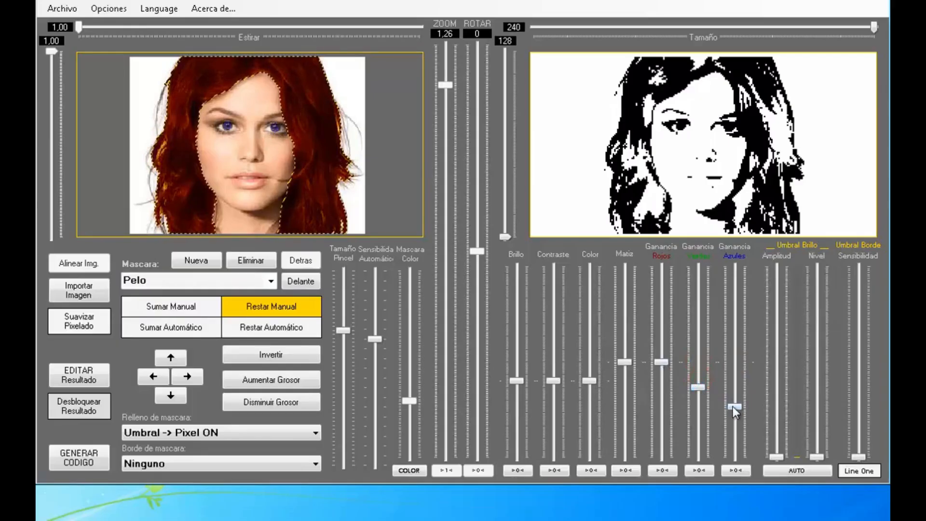
drag(661, 362, 663, 347)
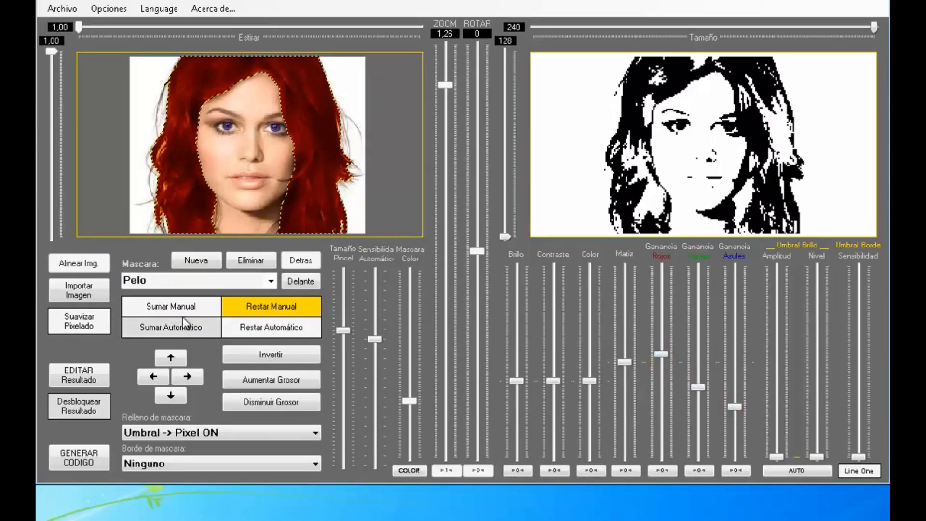
Return to the Ojos mask and review its adjustment settings.
click(271, 280)
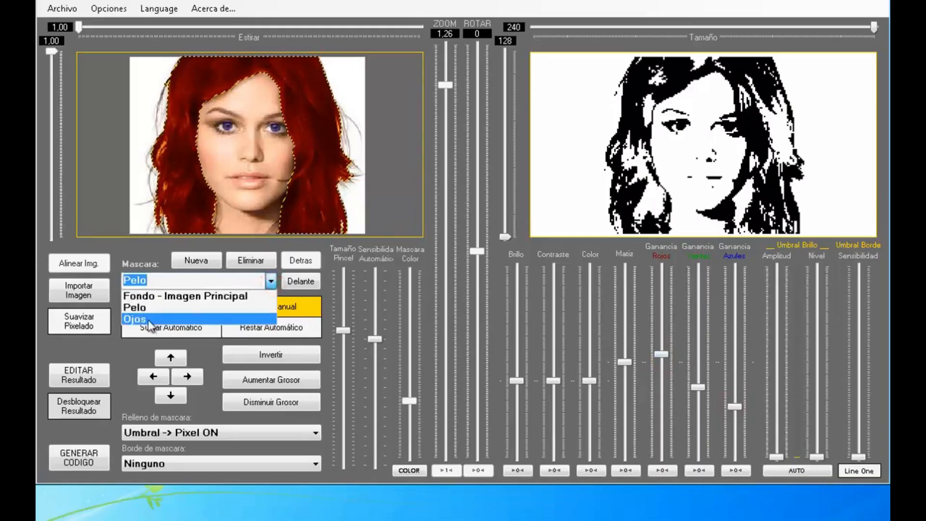
click(145, 319)
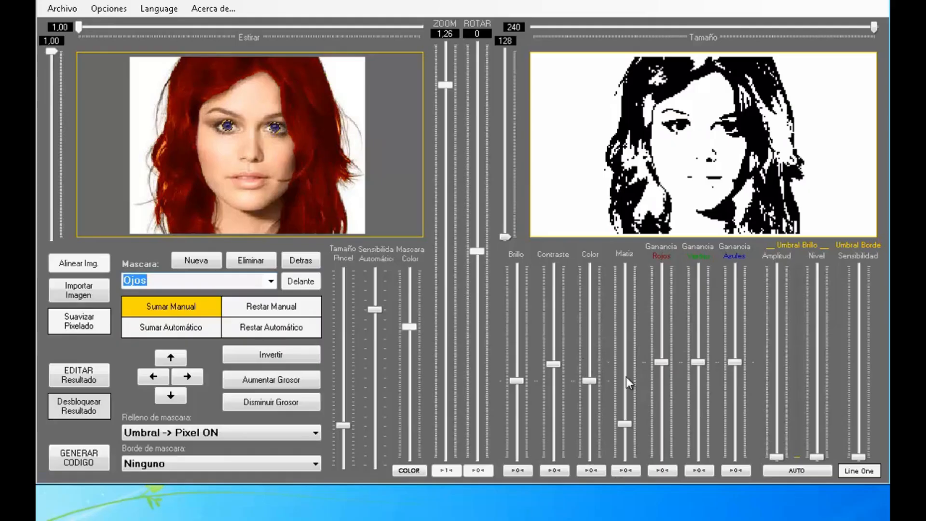
click(554, 364)
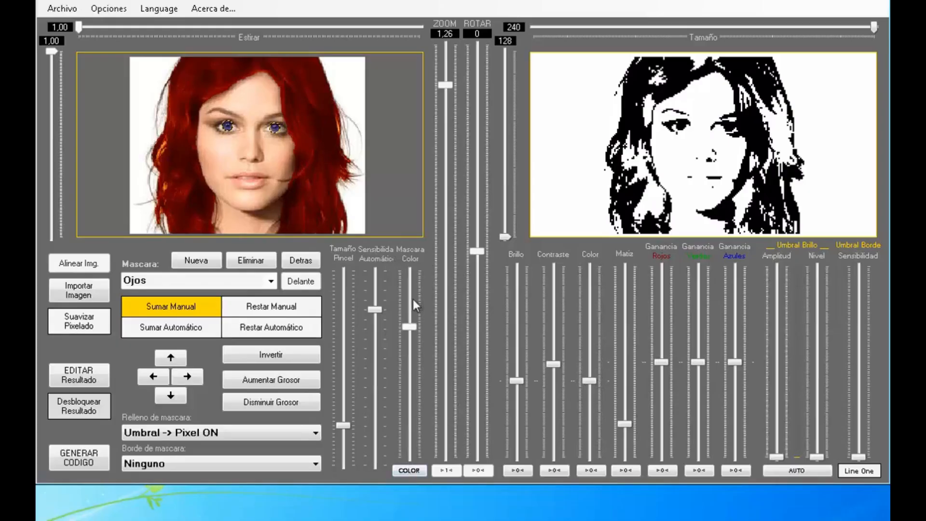
Import the K2 Sistemas.net logo image, and reduce it to a zoom of -2,09 so it fits inside the frame.
click(68, 291)
double_click(437, 118)
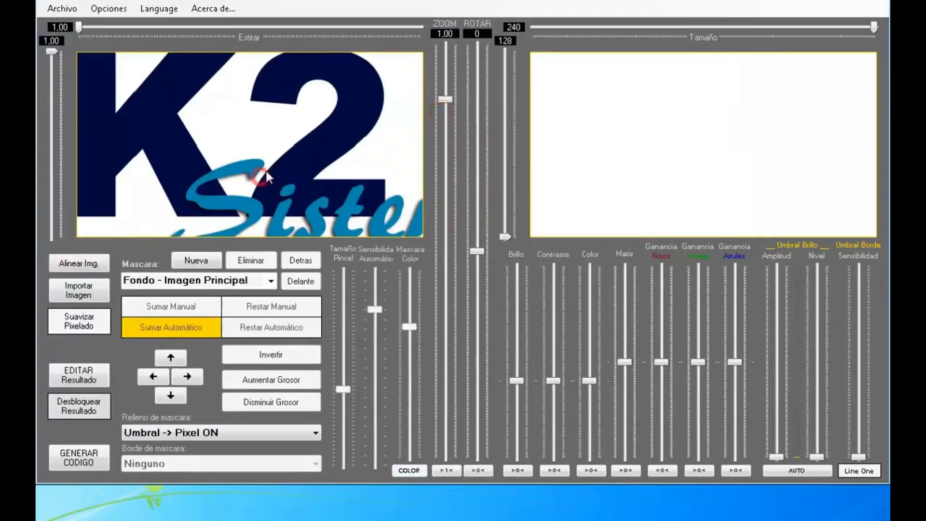
scroll(271, 130, down, 5)
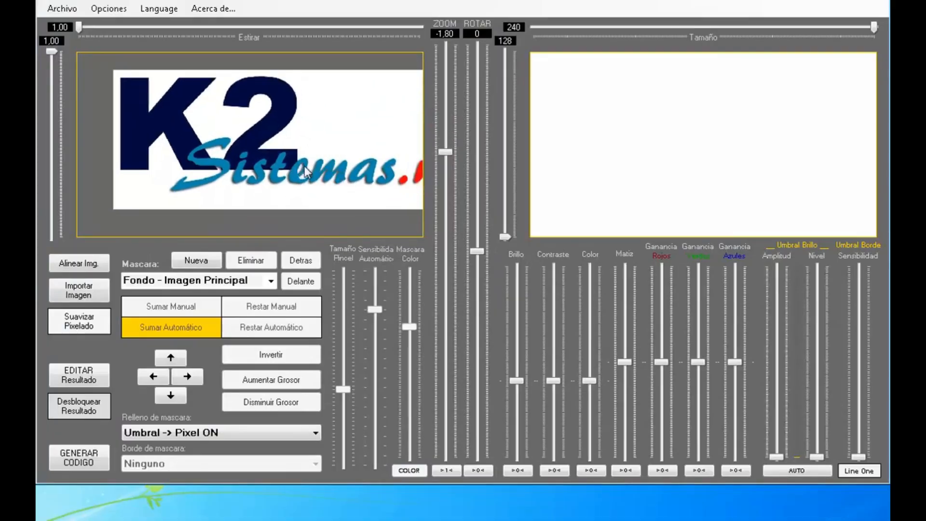
scroll(261, 158, down, 3)
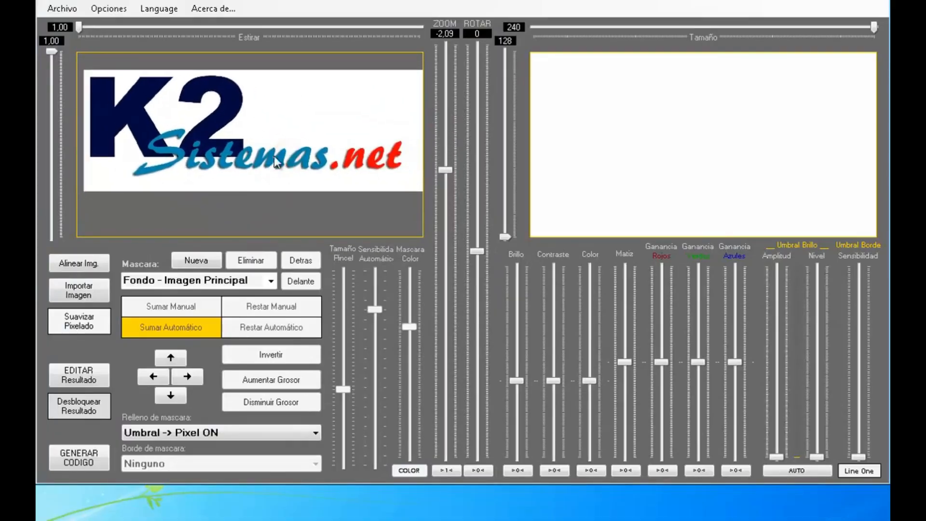
drag(272, 152, 265, 154)
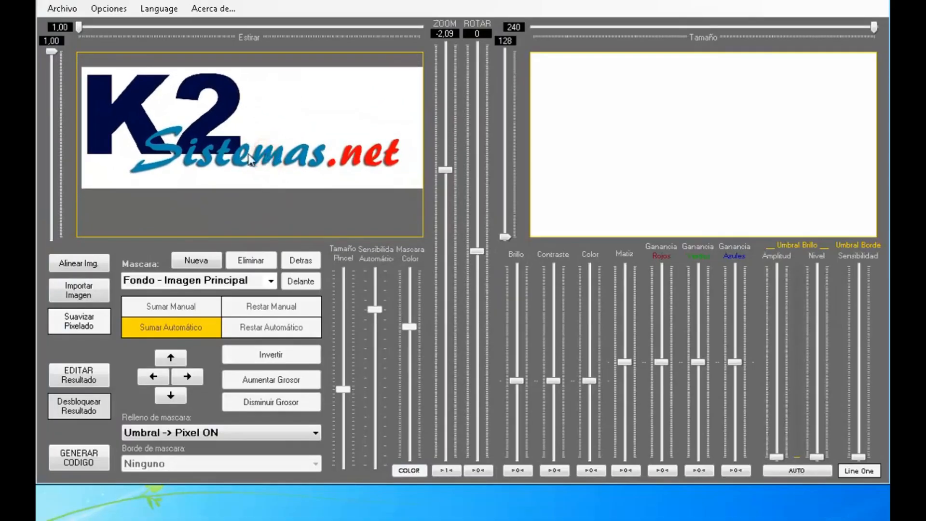
Raise the background's brightness threshold amplitude until the whole logo appears in black in the result.
drag(776, 457, 777, 316)
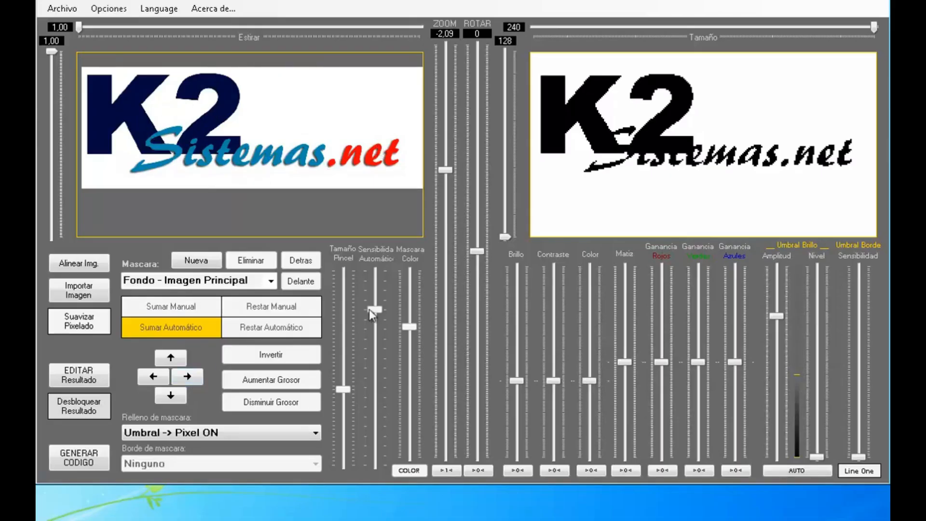
Create a new mask named K2 and define it by sampling the dark blue colour of the letter K.
click(201, 262)
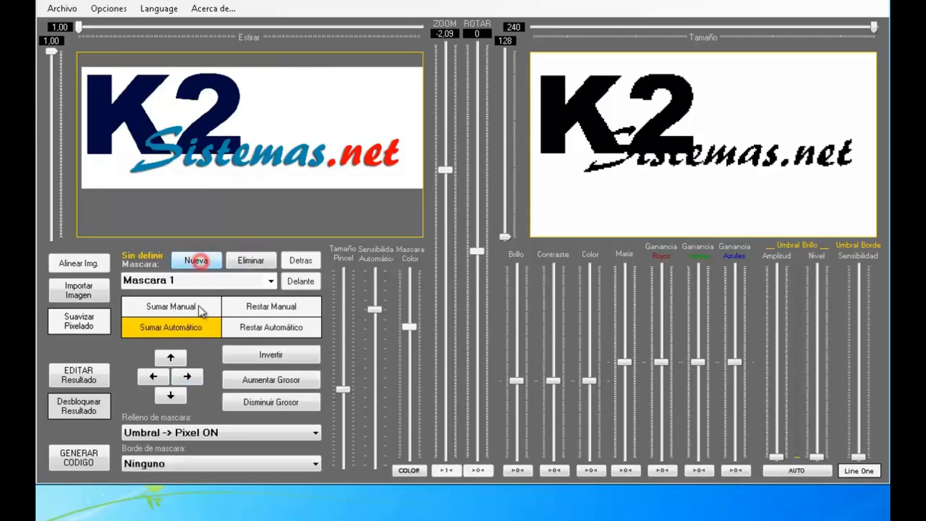
click(188, 279)
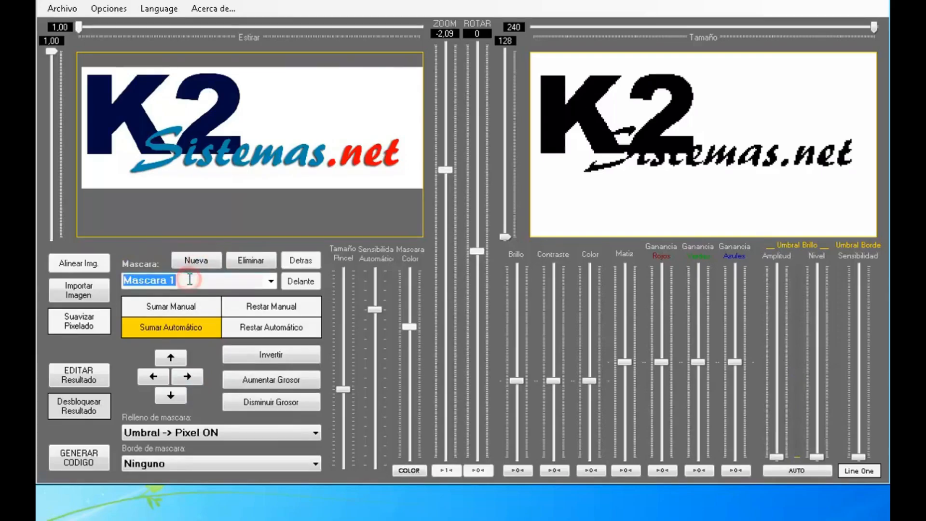
text(K2)
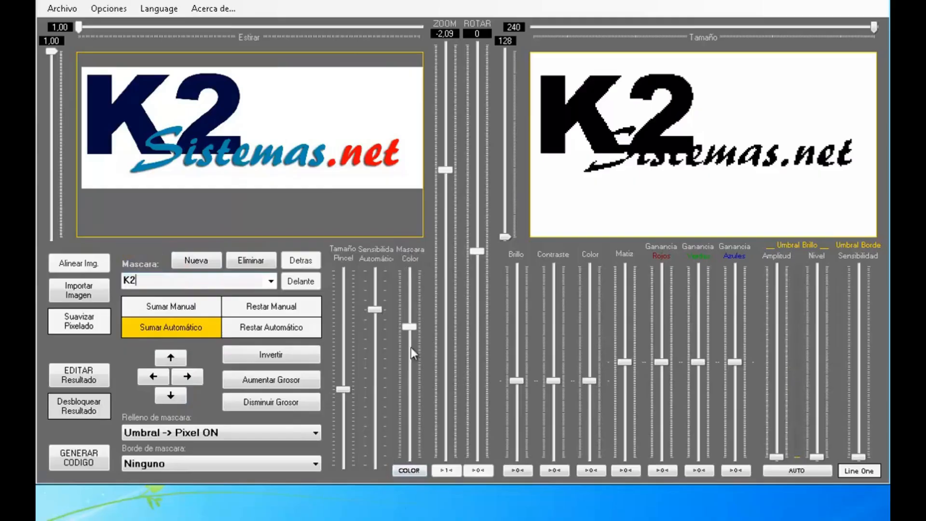
click(403, 470)
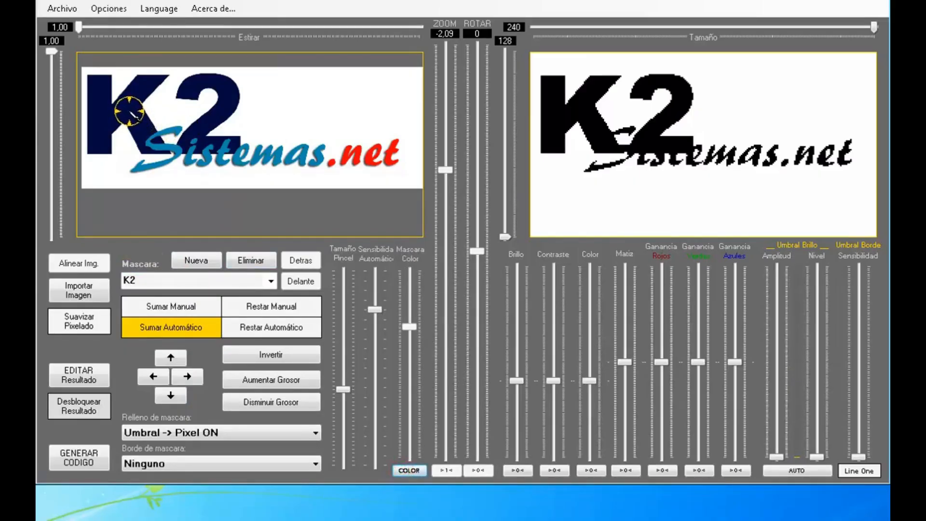
click(129, 111)
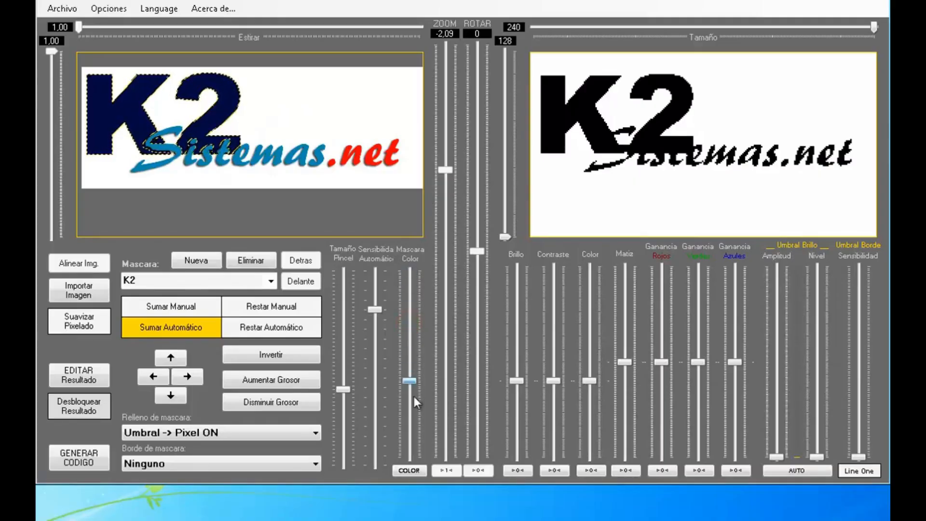
Try lower and higher mask colour tolerances for the K2 mask, ending with one that selects only the dark blue characters.
drag(414, 397, 414, 429)
drag(414, 312, 409, 259)
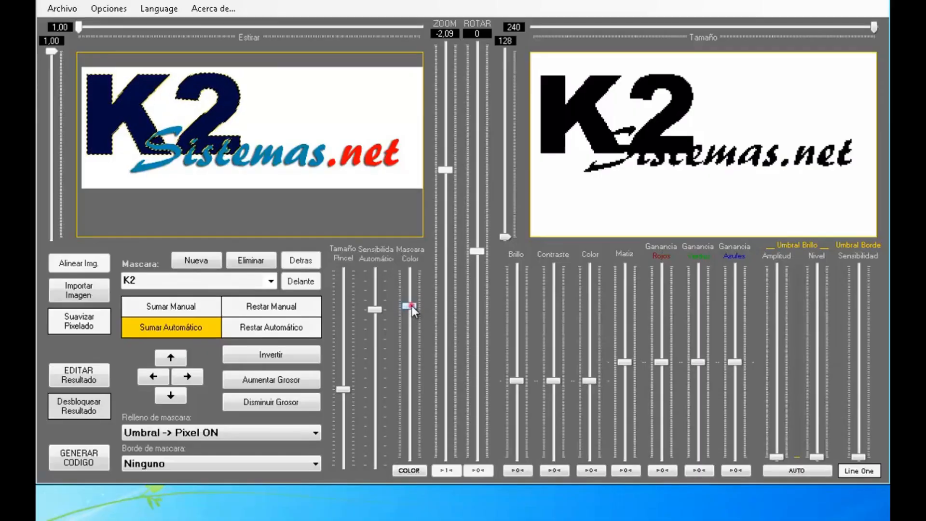
drag(412, 305, 414, 384)
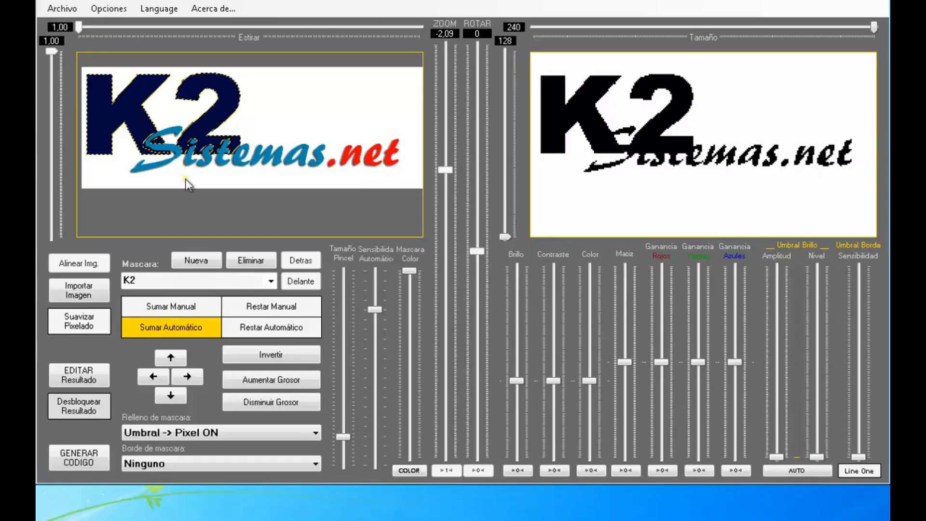
scroll(186, 178, down, 1)
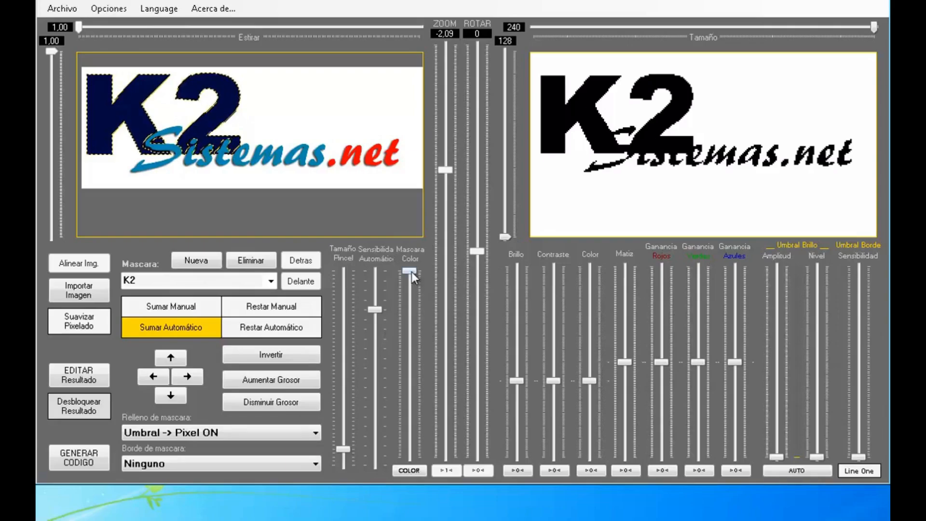
drag(412, 273, 413, 310)
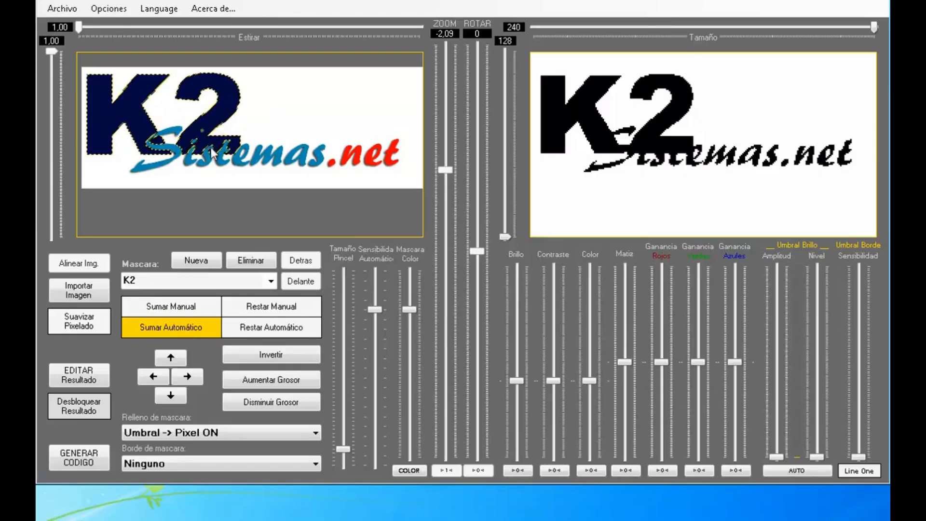
drag(408, 310, 411, 331)
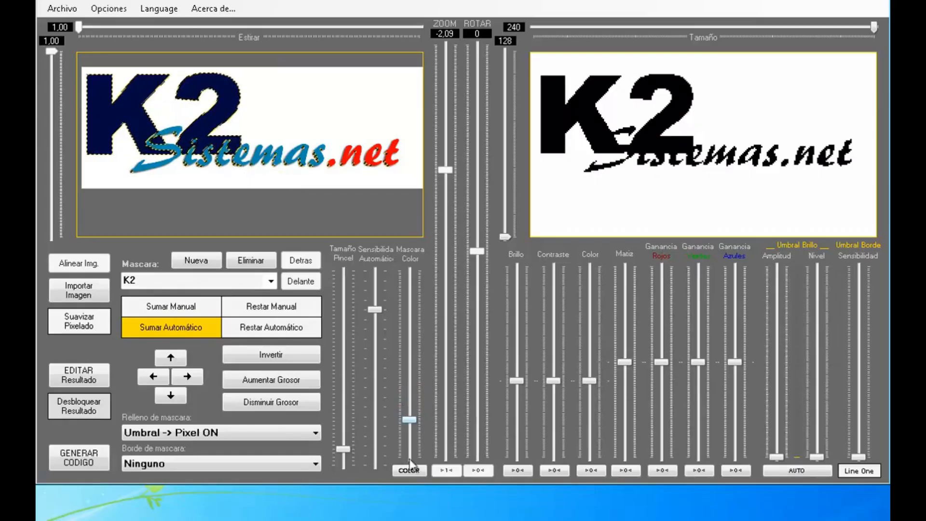
drag(410, 419, 416, 305)
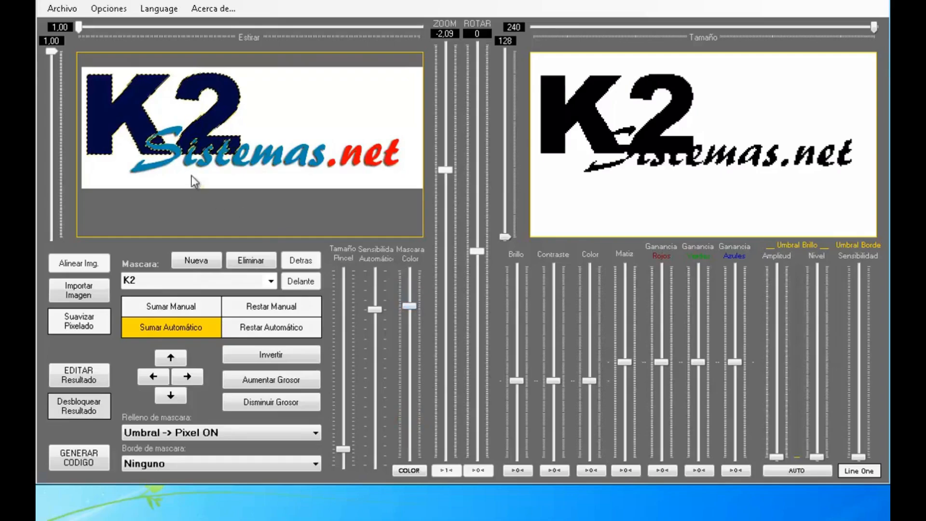
Create a mask named Sistemas from the light blue lettering's colour, and reset its contrast and hue to 0.
click(189, 262)
click(199, 281)
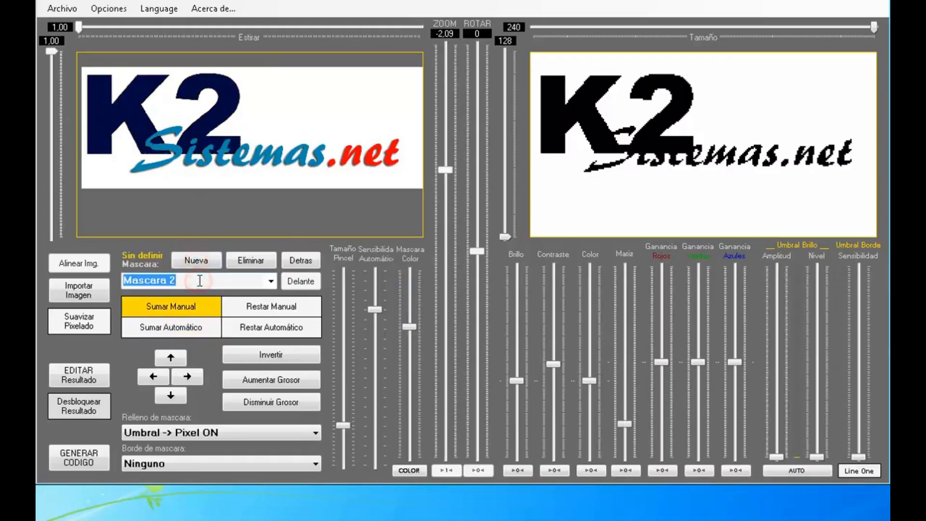
text(Sistemas)
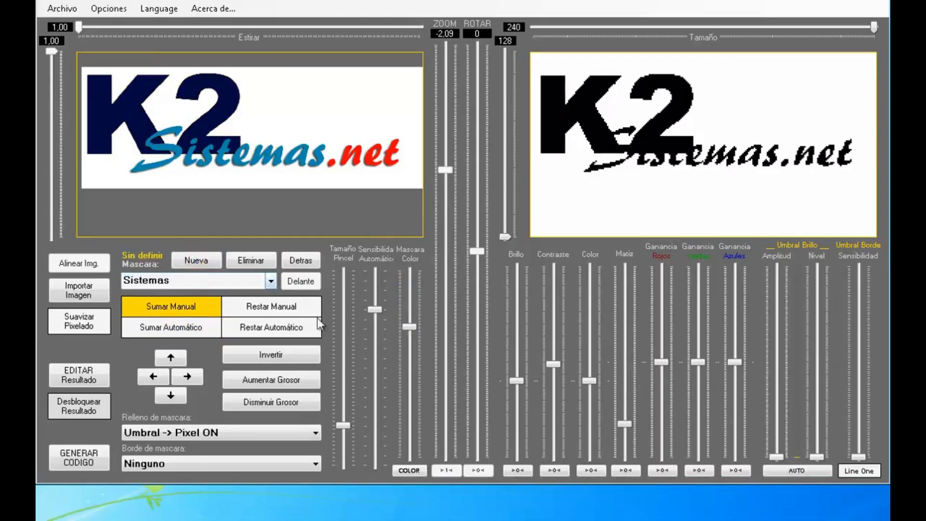
click(413, 471)
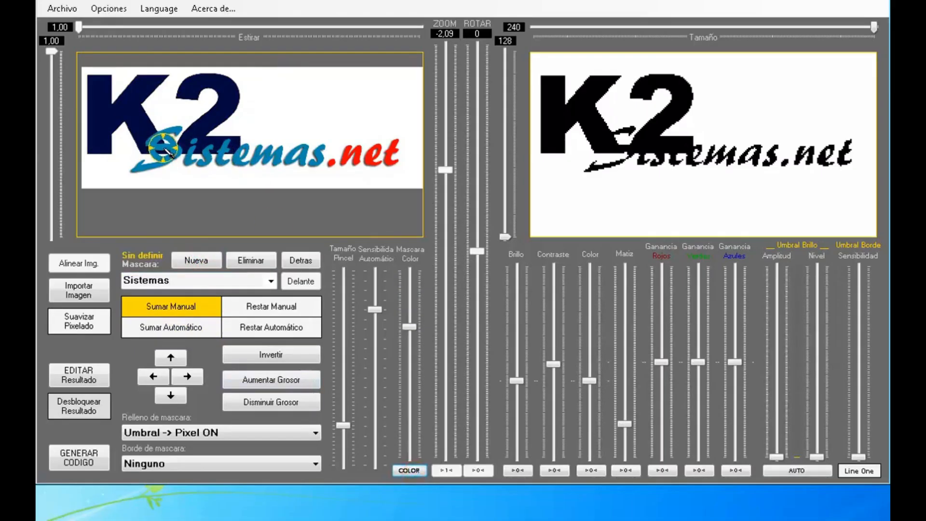
click(164, 149)
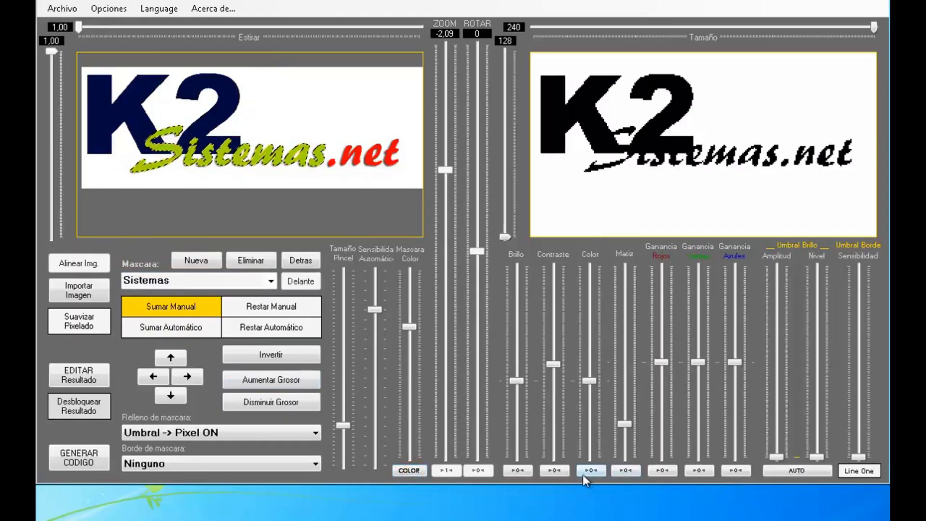
click(554, 470)
click(626, 471)
Create a mask named Net from the red lettering's colour, and check the list of masks while keeping Net selected.
click(196, 260)
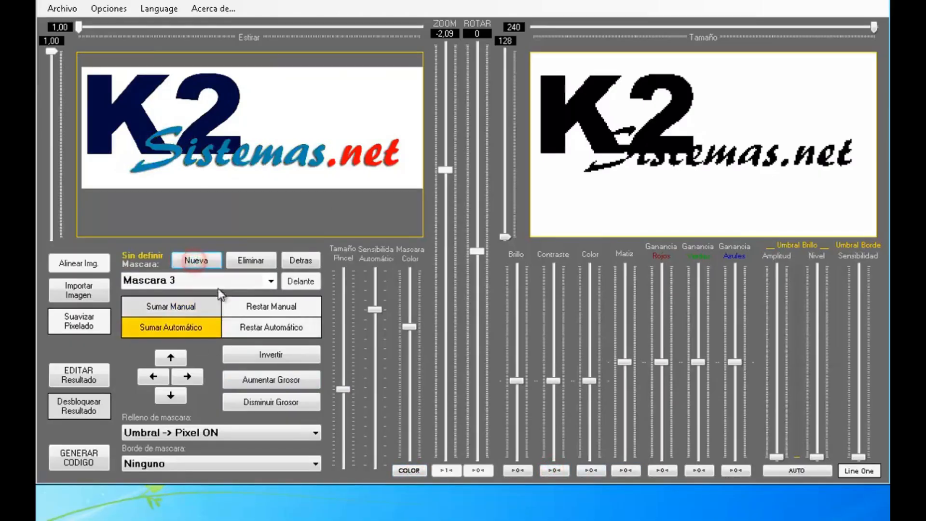
click(202, 280)
text(Neyt)
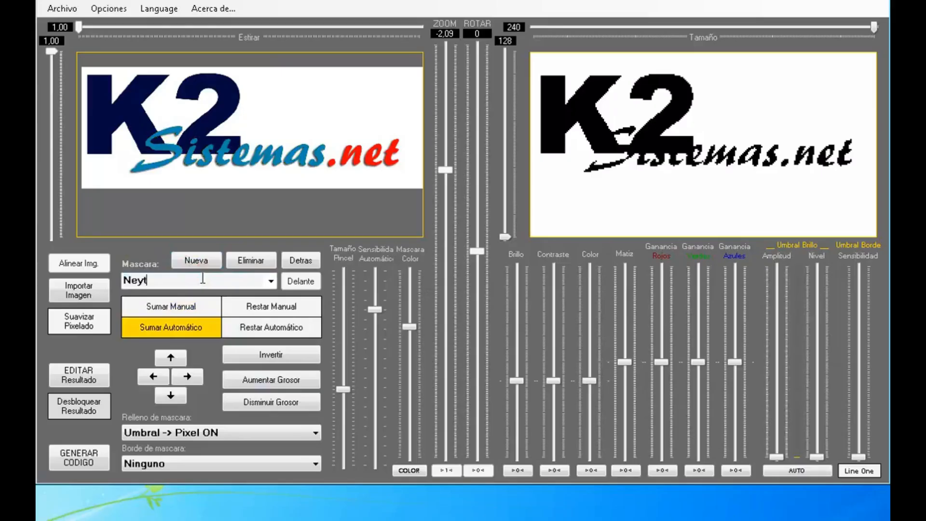
key(BackSpace)
text(t)
click(410, 470)
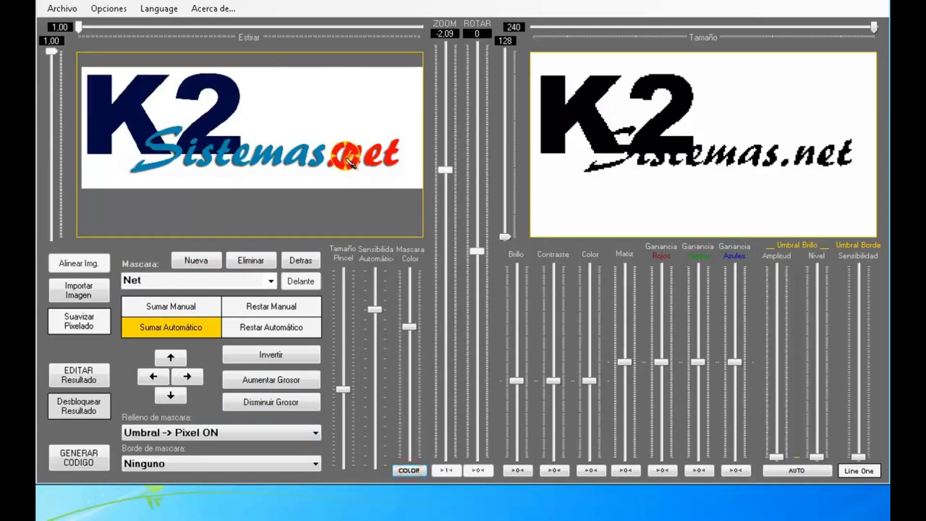
click(352, 165)
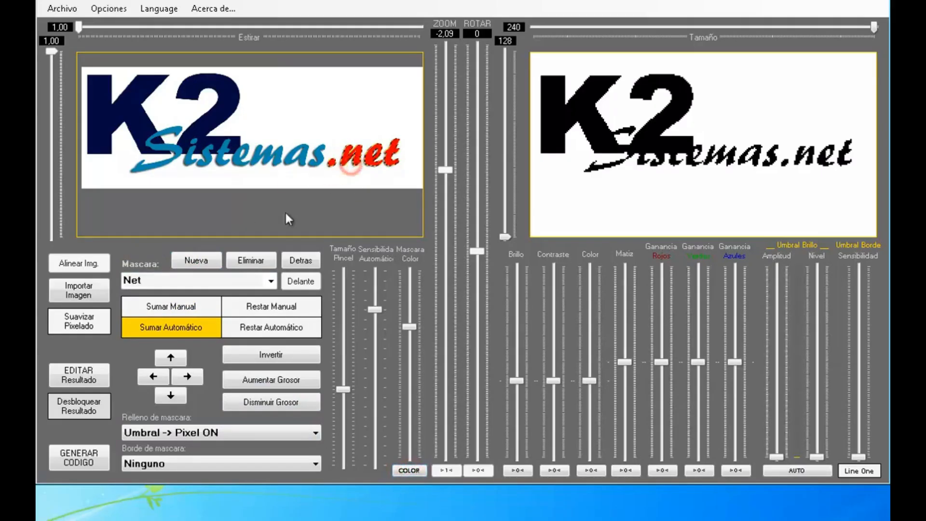
click(273, 282)
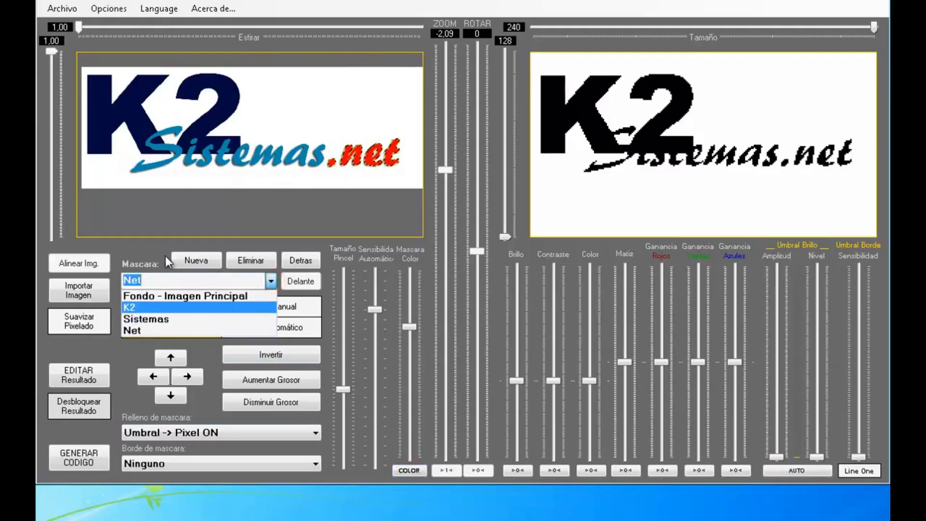
click(137, 243)
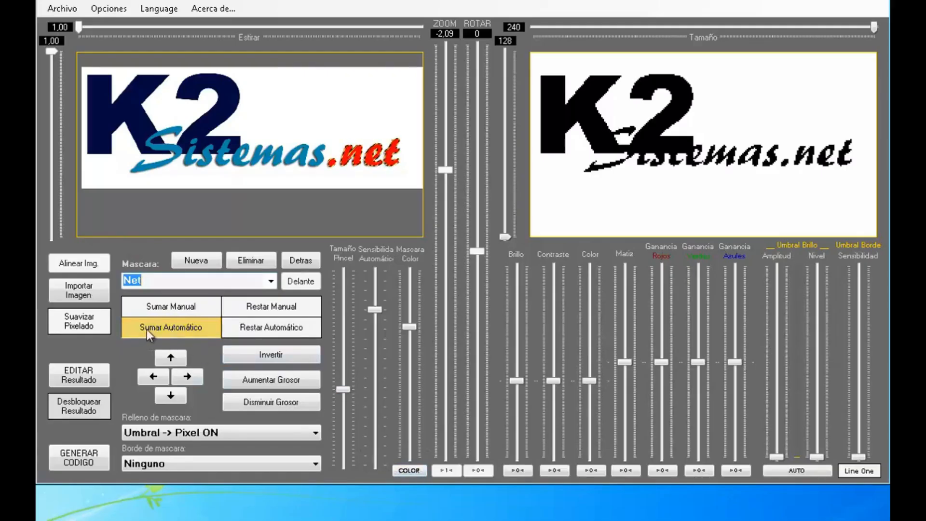
Lower the brightness threshold amplitude of the Fondo - Imagen Principal layer to its minimum.
click(175, 319)
click(167, 150)
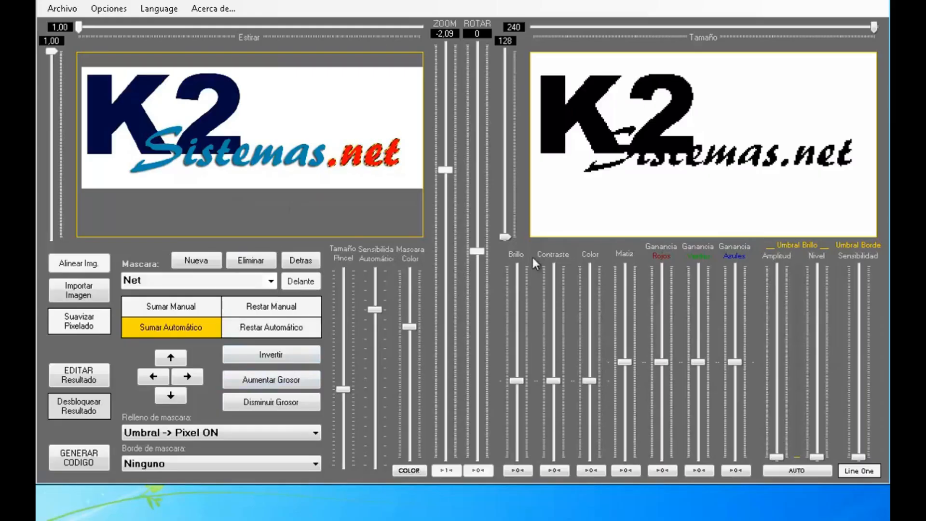
click(269, 282)
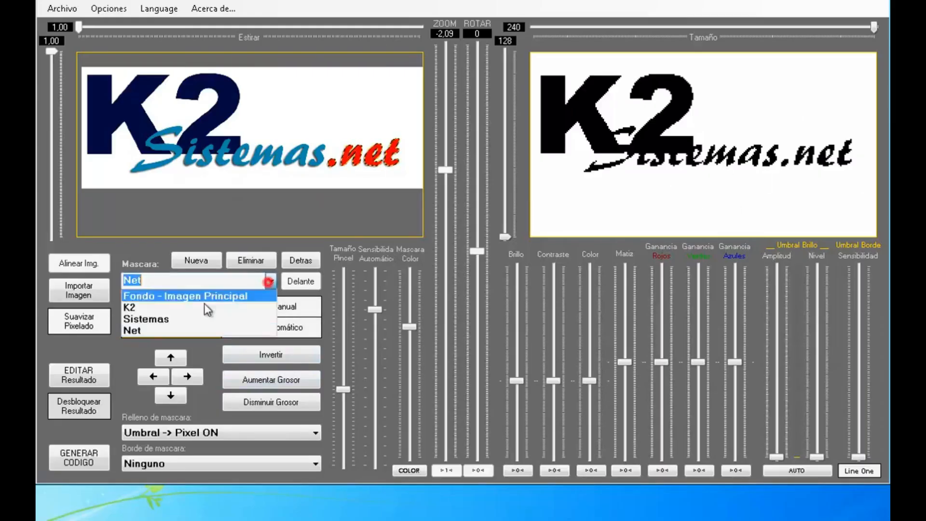
click(167, 297)
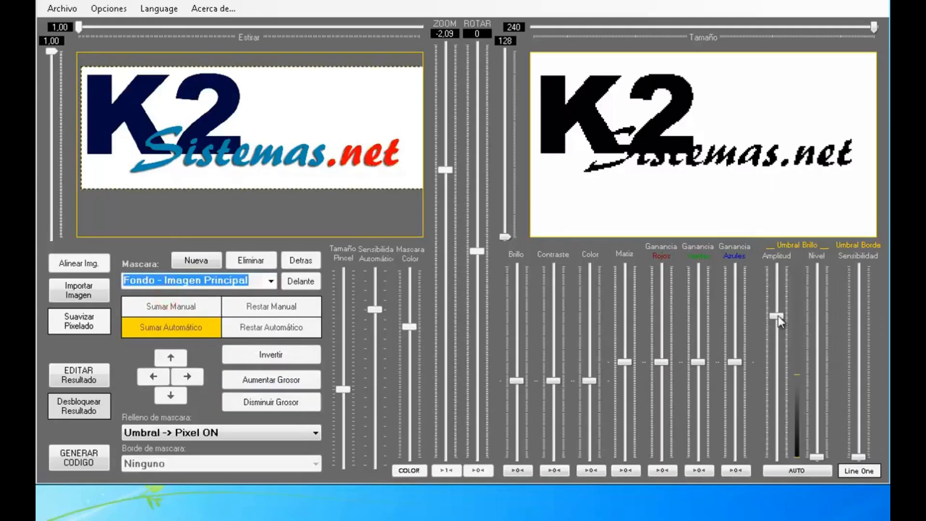
drag(776, 317, 785, 512)
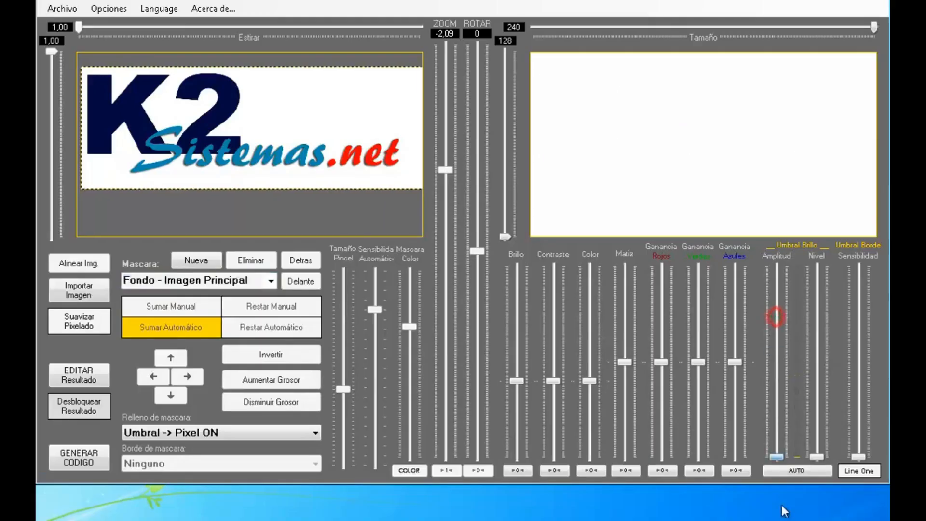
Set the K2 mask's fill to Solido -> Pixel ON.
click(270, 281)
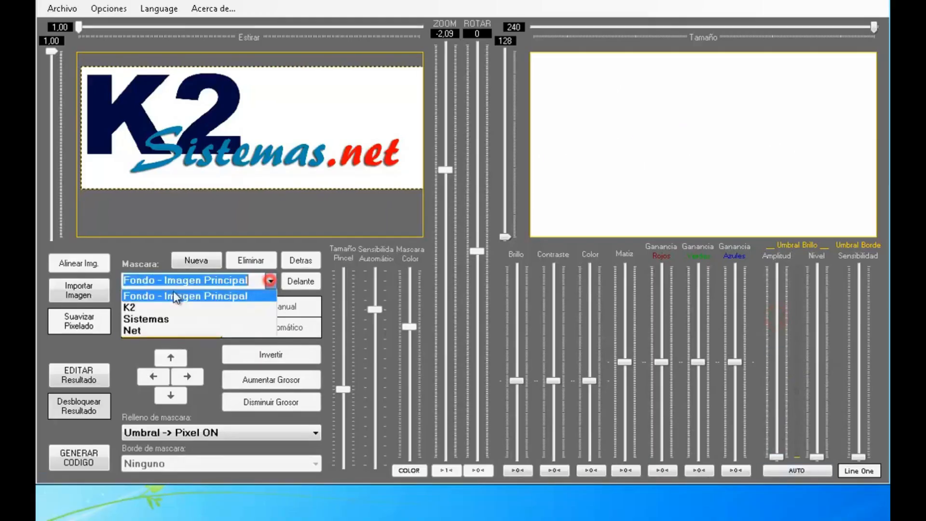
click(137, 308)
click(202, 433)
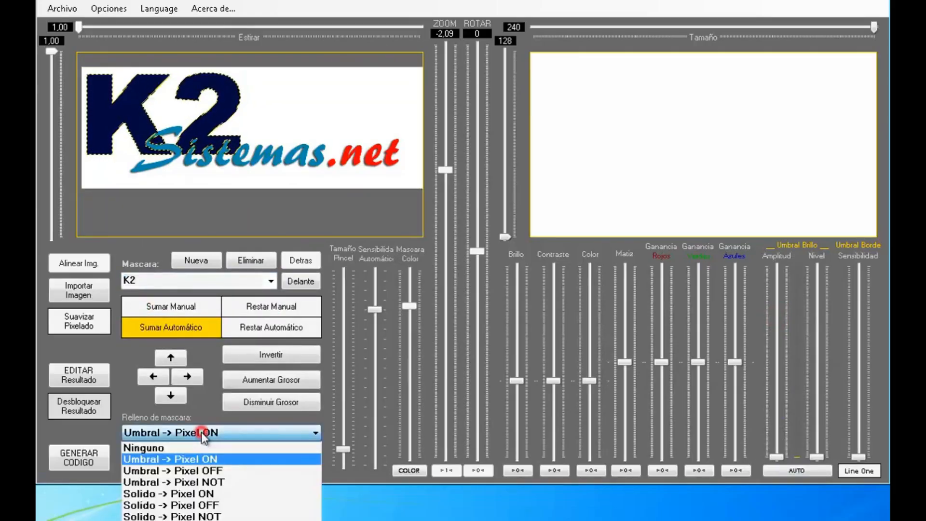
click(138, 419)
click(187, 433)
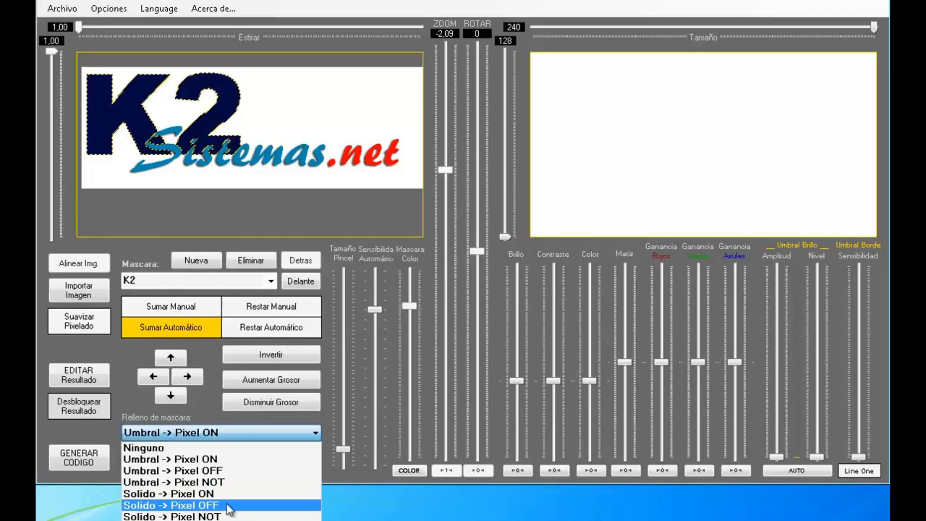
click(193, 493)
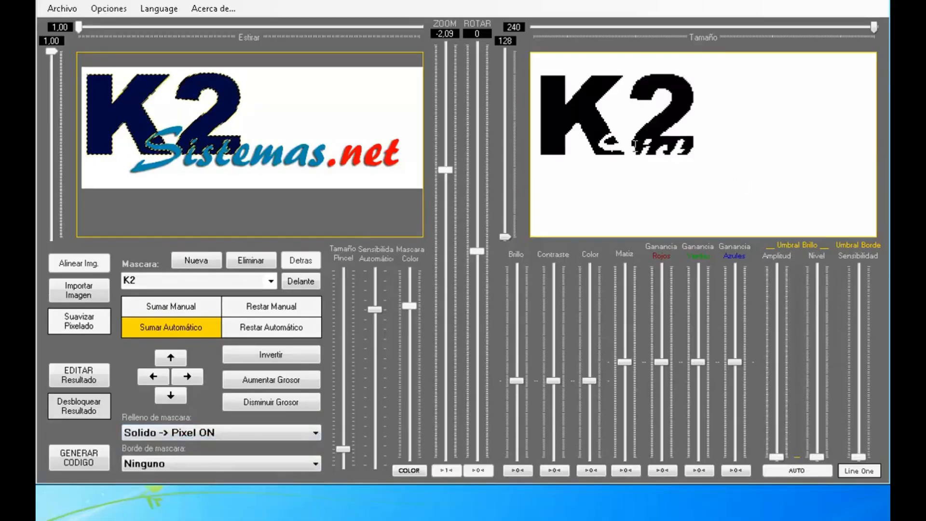
Try Solido -> Pixel ON as the Sistemas mask's fill, and change it to Solido -> Pixel OFF.
click(270, 282)
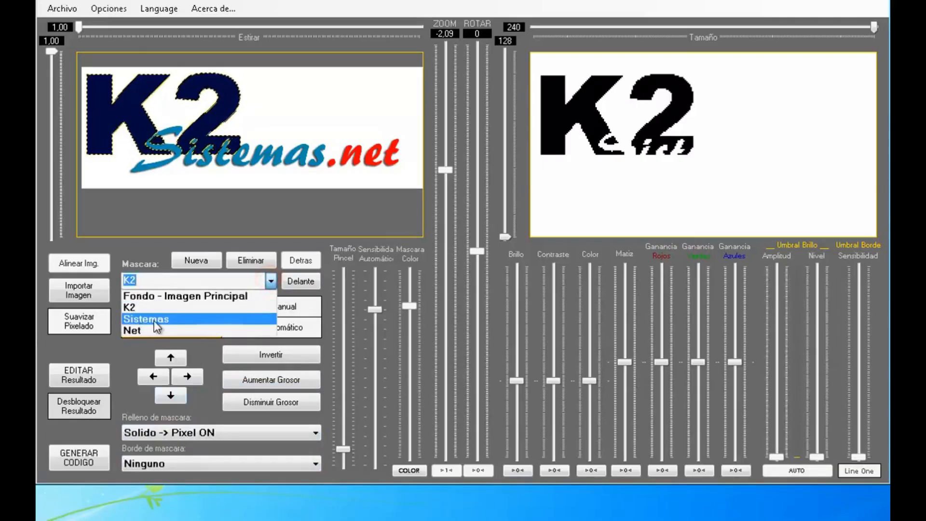
click(146, 319)
click(250, 433)
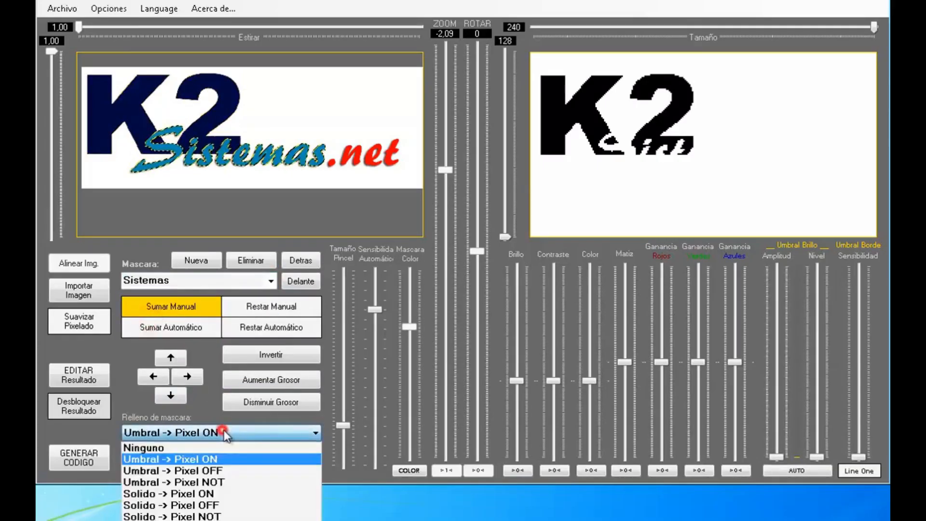
click(209, 494)
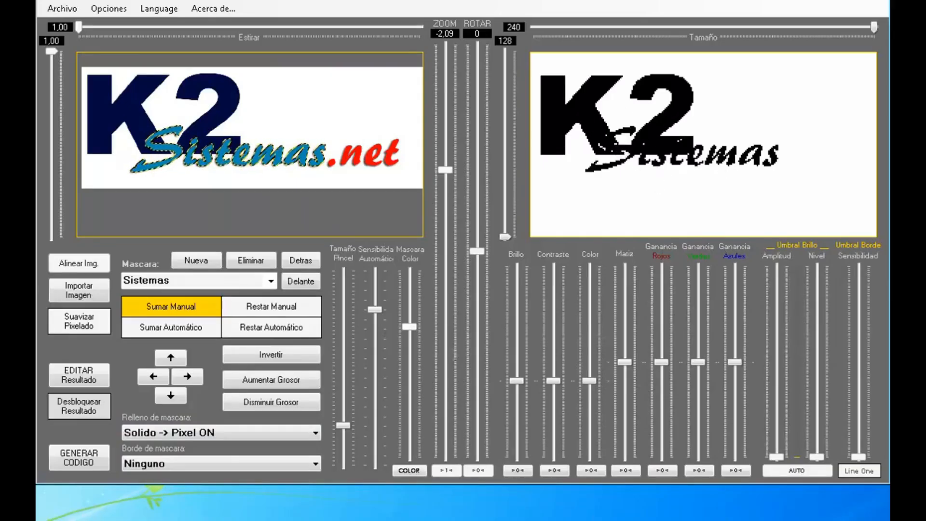
click(183, 433)
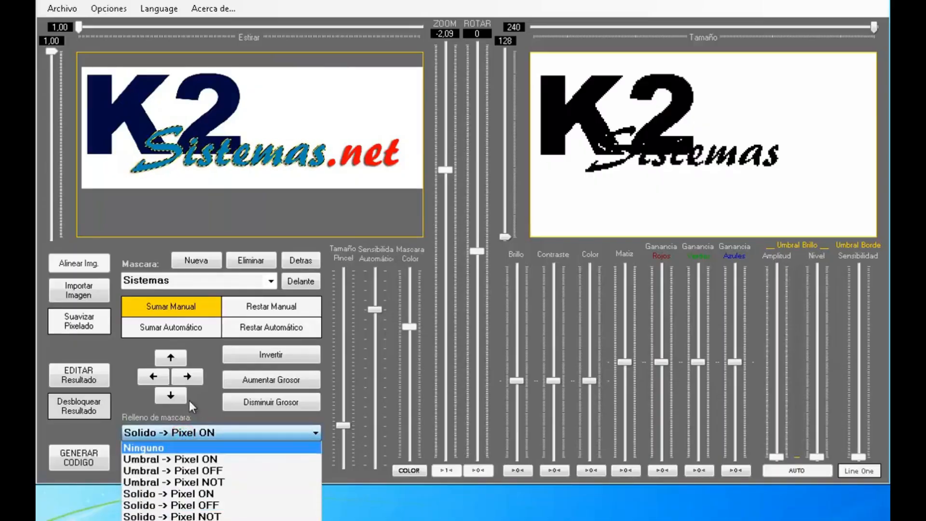
click(206, 506)
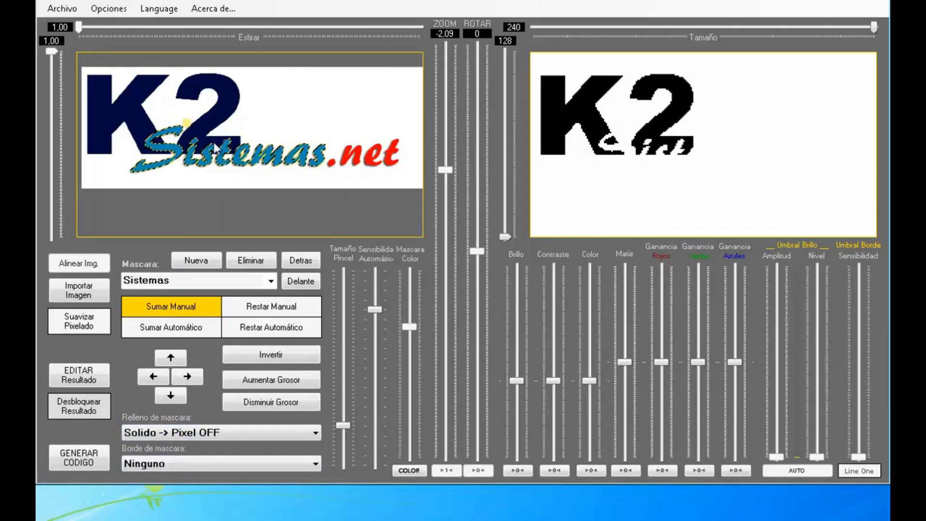
Give the Sistemas mask a Pixel ON border and increase the mask's thickness by one increment.
click(161, 466)
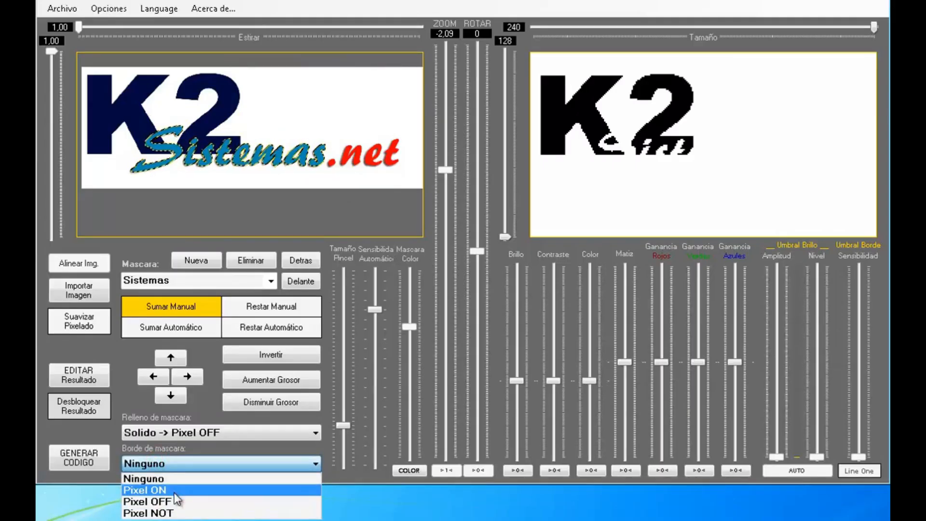
click(164, 491)
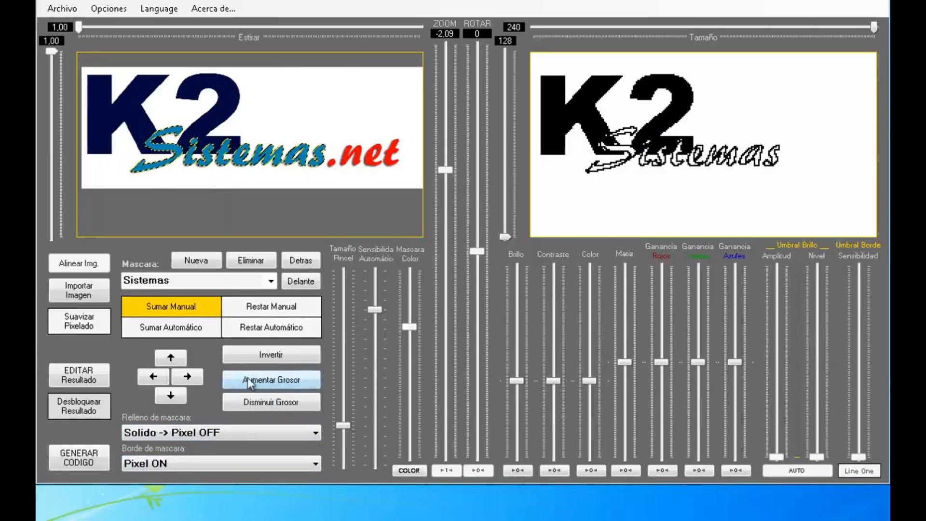
click(277, 378)
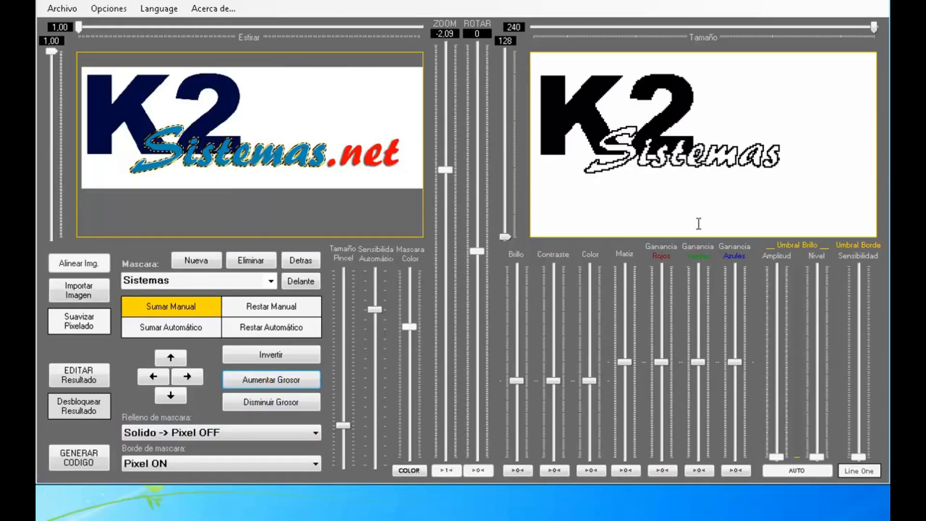
Set the Net mask's fill to Solido -> Pixel ON and its border to Pixel ON.
click(271, 281)
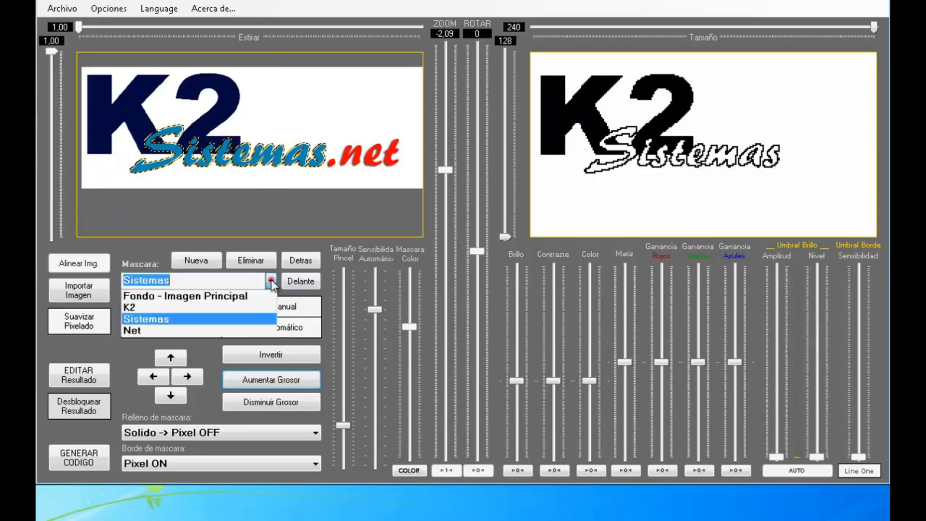
click(135, 328)
click(186, 433)
click(187, 494)
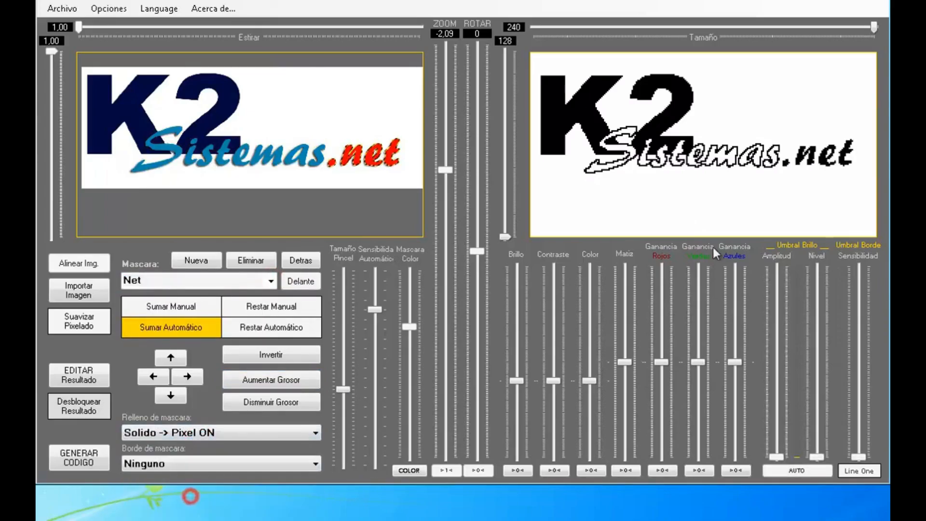
click(190, 466)
click(187, 498)
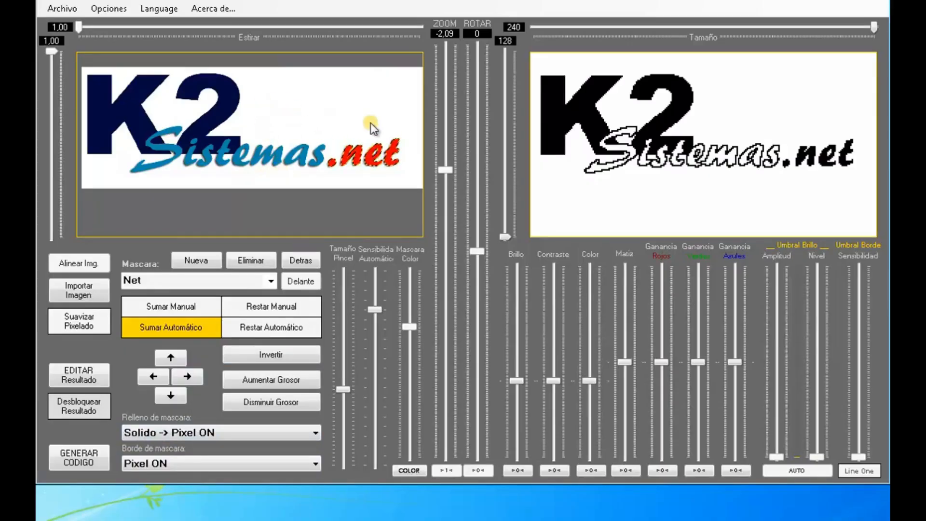
Create a new mask with Solido -> Pixel ON fill and manually paint a thick wavy stroke across the "mas.net" lettering.
click(190, 258)
click(164, 436)
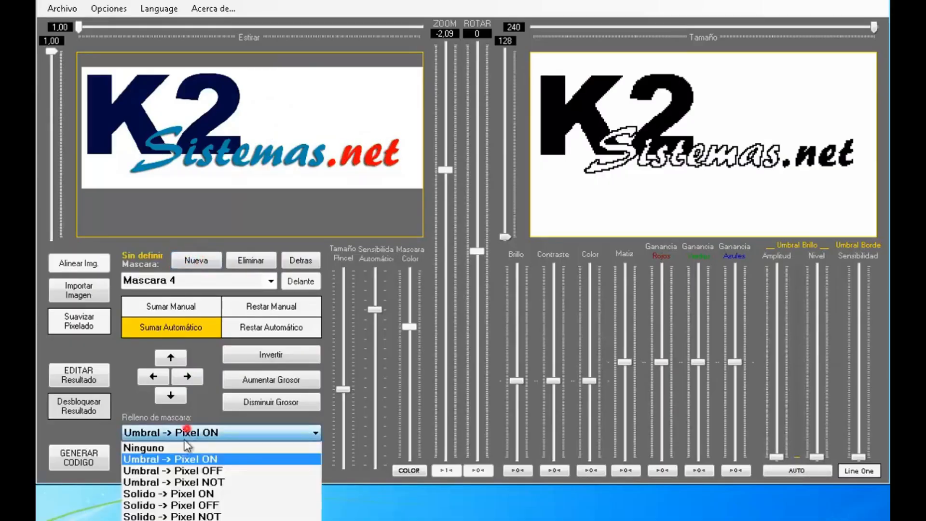
click(208, 496)
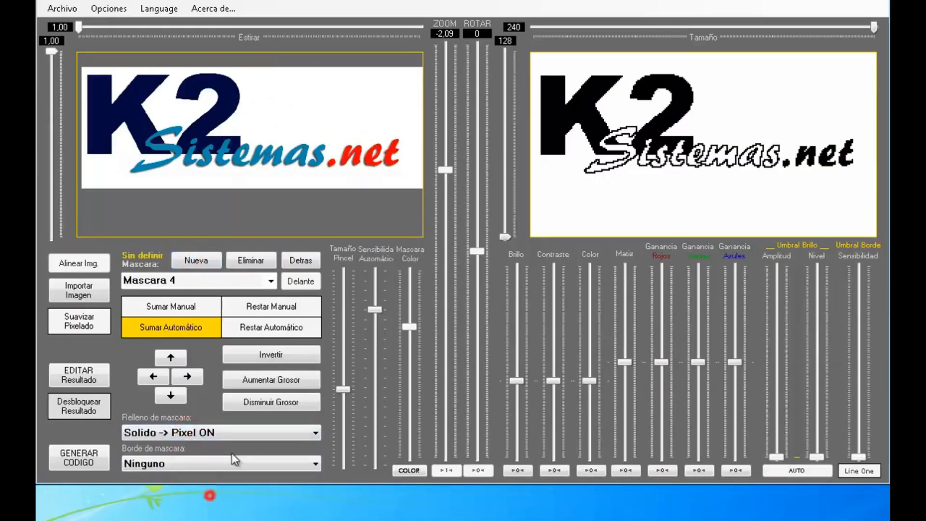
click(164, 307)
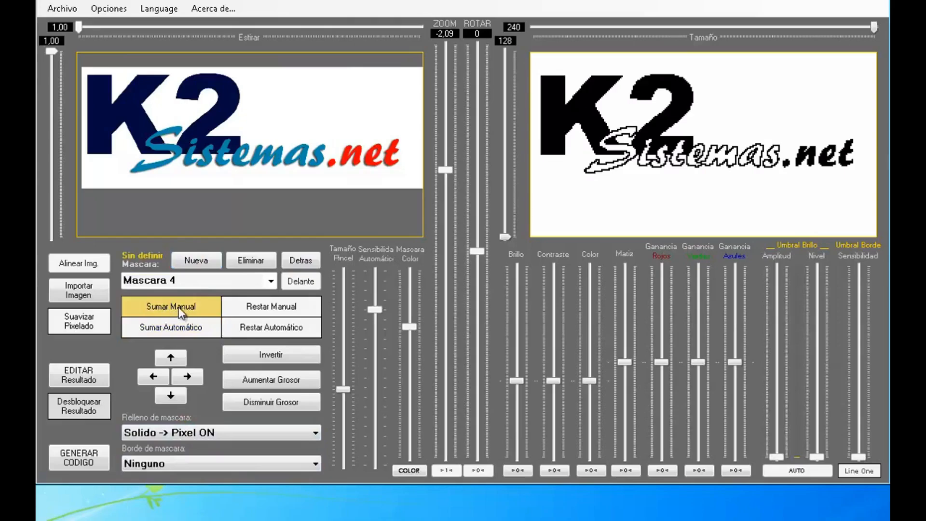
scroll(262, 147, up, 3)
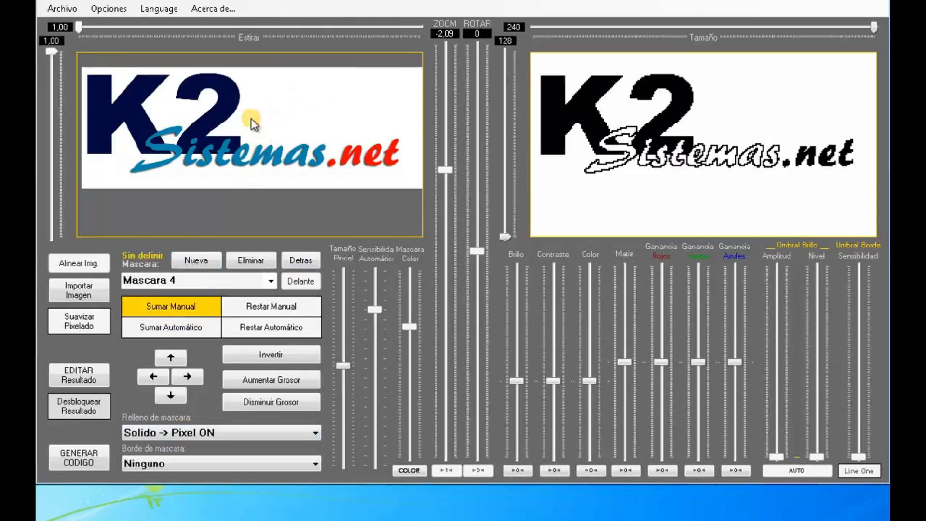
scroll(252, 118, up, 2)
mouse_move(252, 117)
mouse_down()
mouse_move(277, 157)
mouse_move(311, 153)
mouse_move(349, 121)
mouse_move(357, 157)
mouse_move(402, 145)
mouse_up()
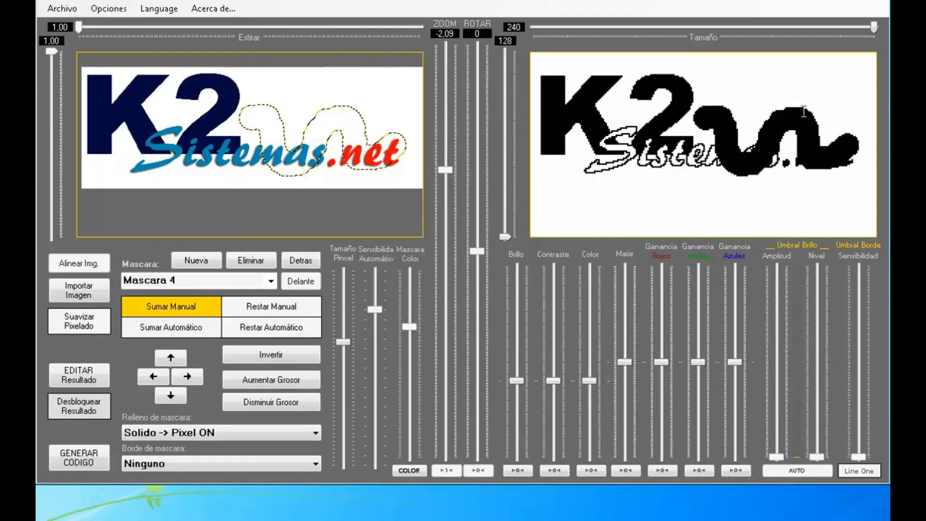
Try Solido -> Pixel OFF and Solido -> Pixel NOT as the fill of the wavy stroke mask.
click(212, 433)
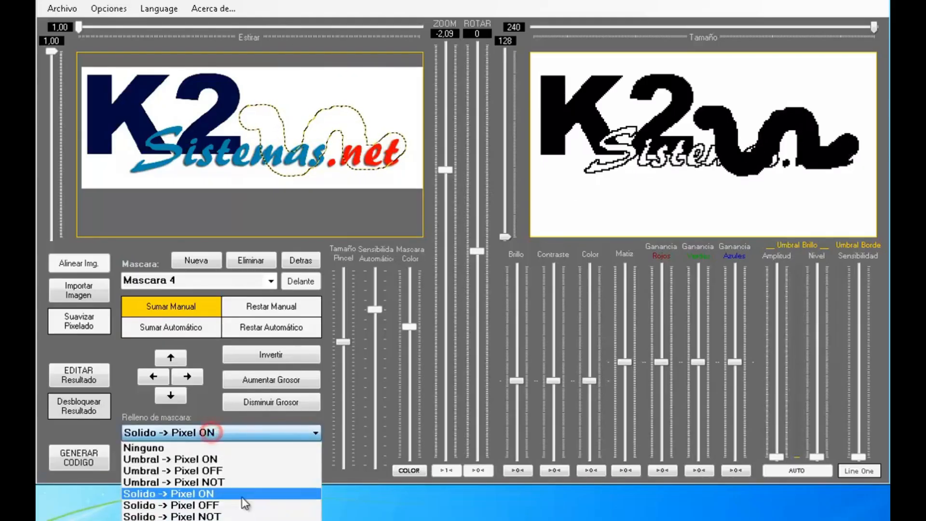
click(215, 506)
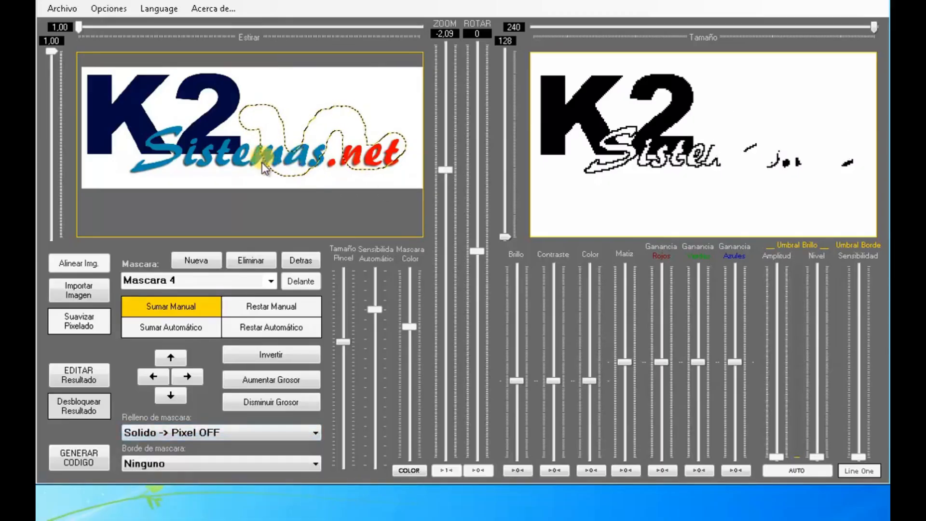
click(213, 433)
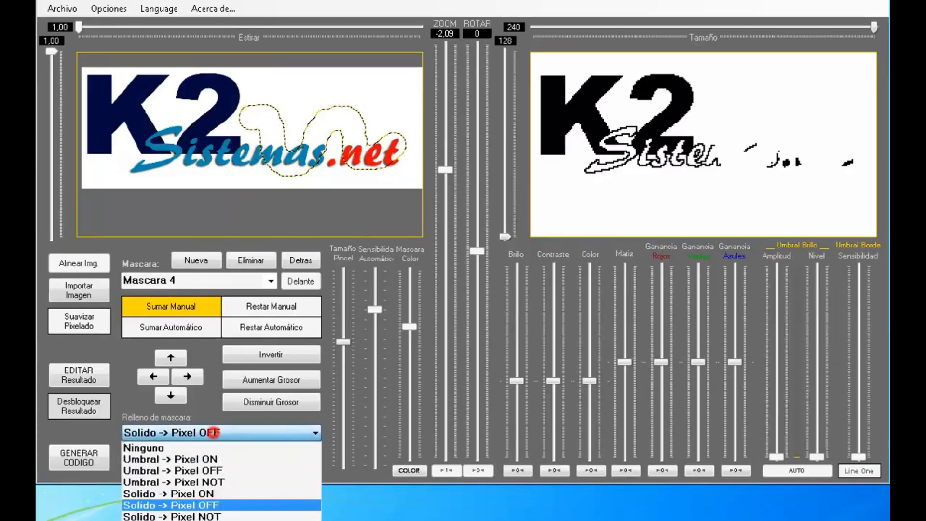
click(223, 512)
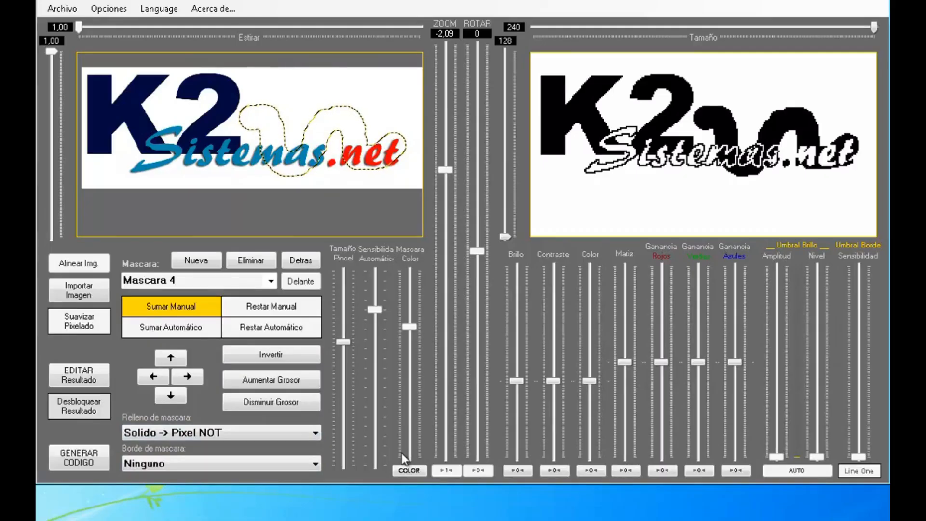
Nudge the wavy stroke mask around over the logo, and delete the mask.
click(161, 377)
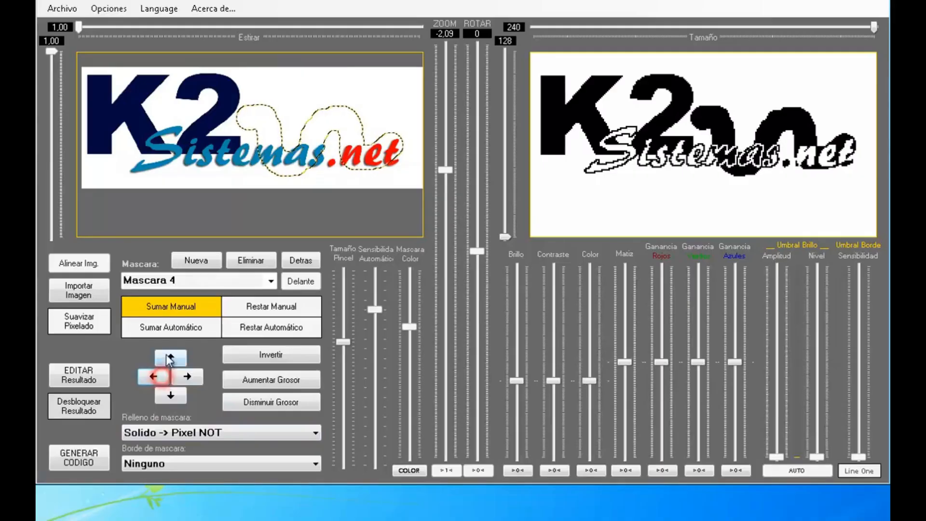
click(170, 358)
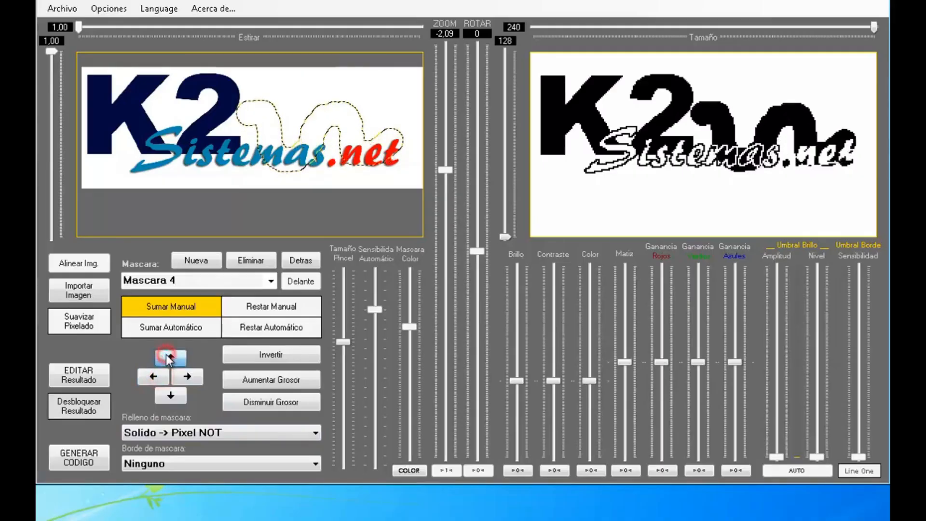
click(154, 376)
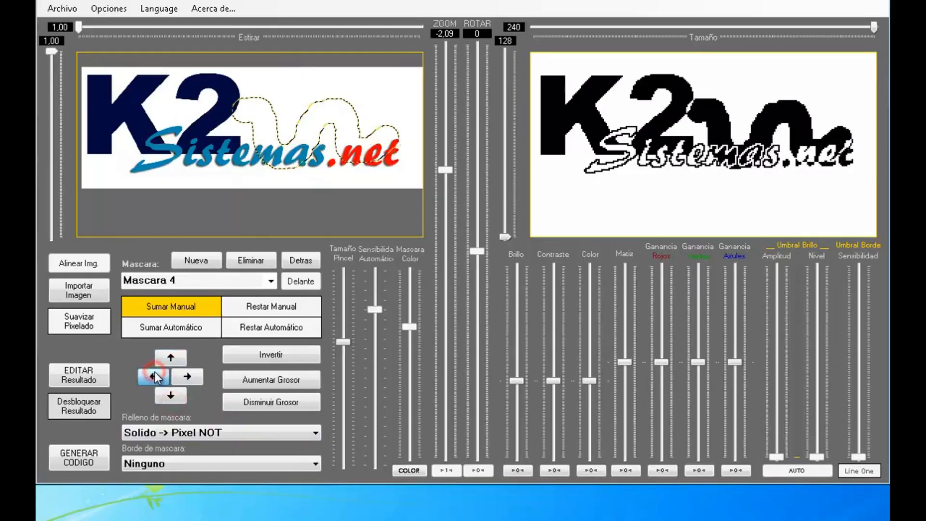
click(176, 399)
click(184, 369)
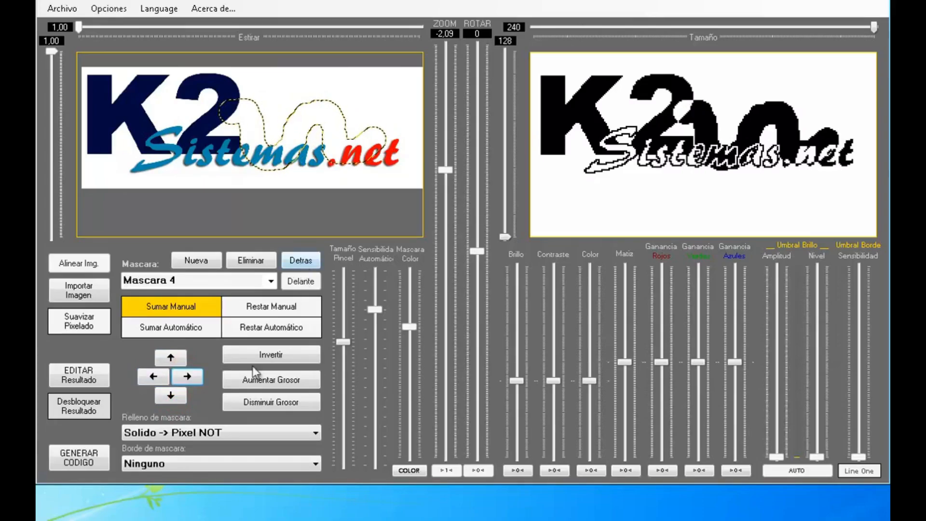
click(250, 262)
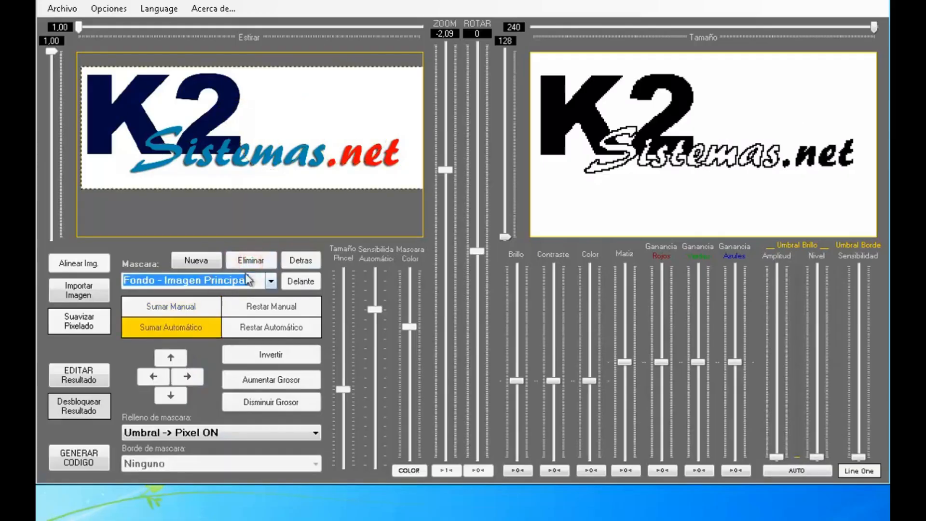
Create a new mask named Circulo.
click(200, 260)
click(208, 282)
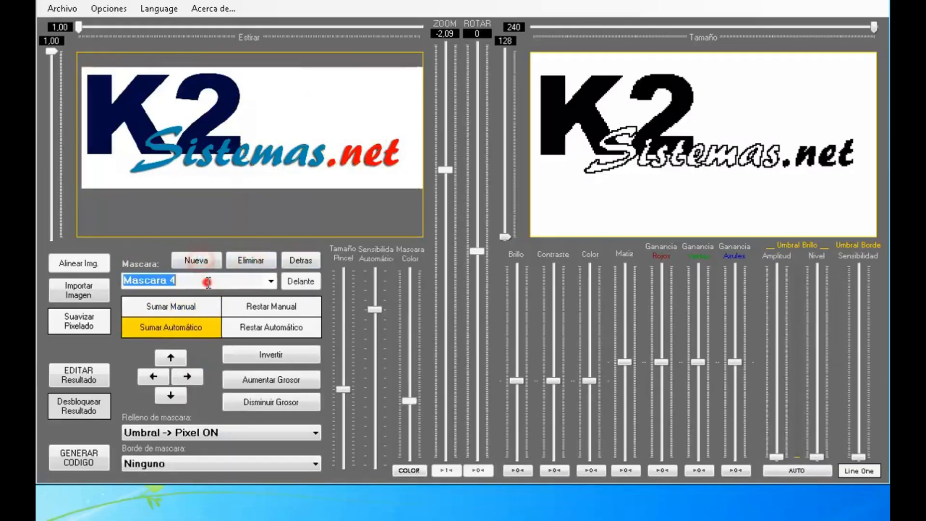
text(Circulo)
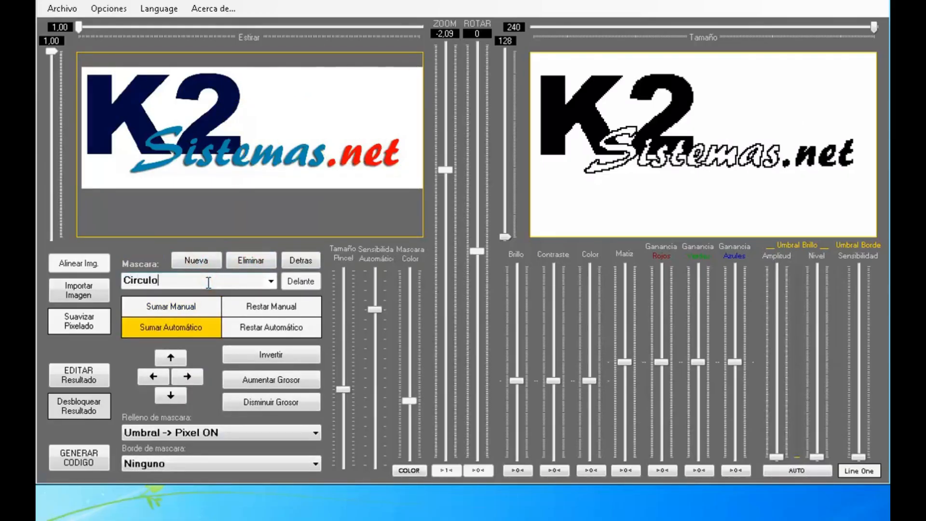
Manually paint a round area with the largest brush over the "mas" lettering for the Circulo mask.
click(164, 309)
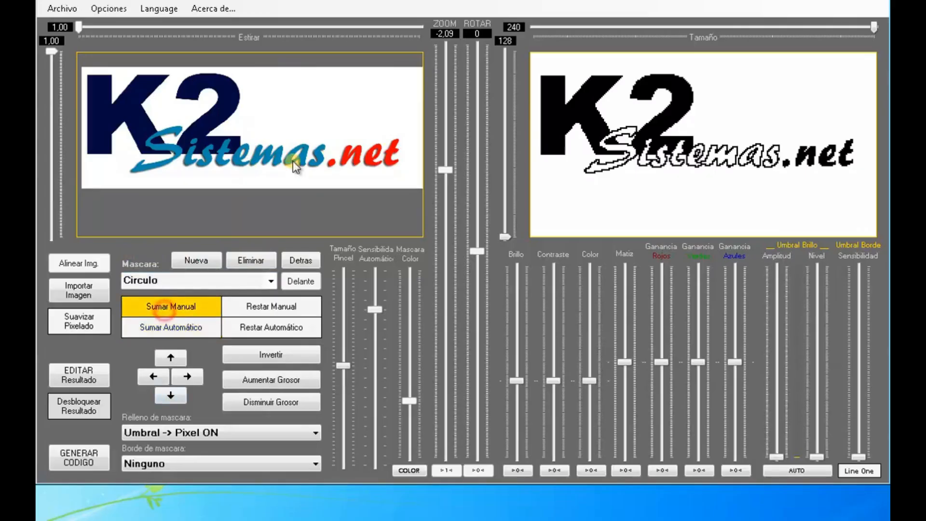
scroll(294, 155, up, 5)
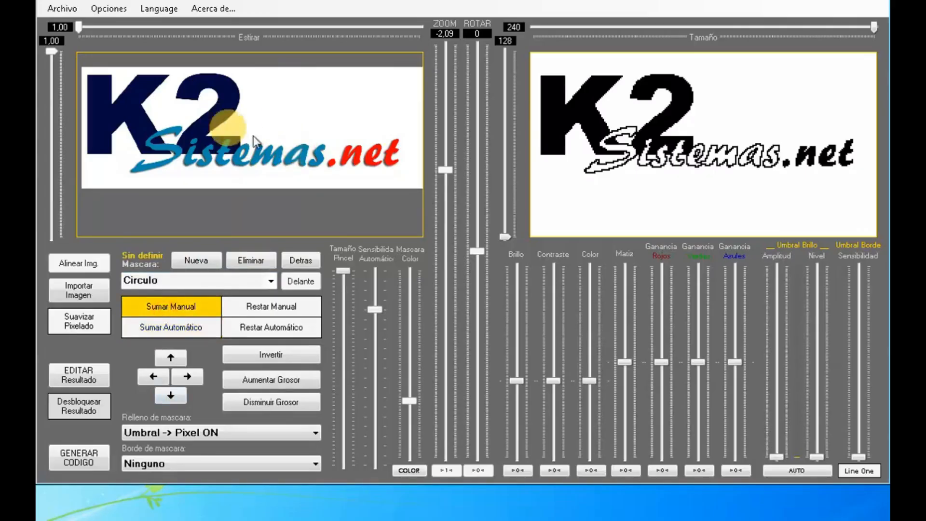
mouse_move(287, 127)
mouse_down()
mouse_move(283, 145)
mouse_move(317, 137)
mouse_move(294, 123)
mouse_move(281, 143)
mouse_up()
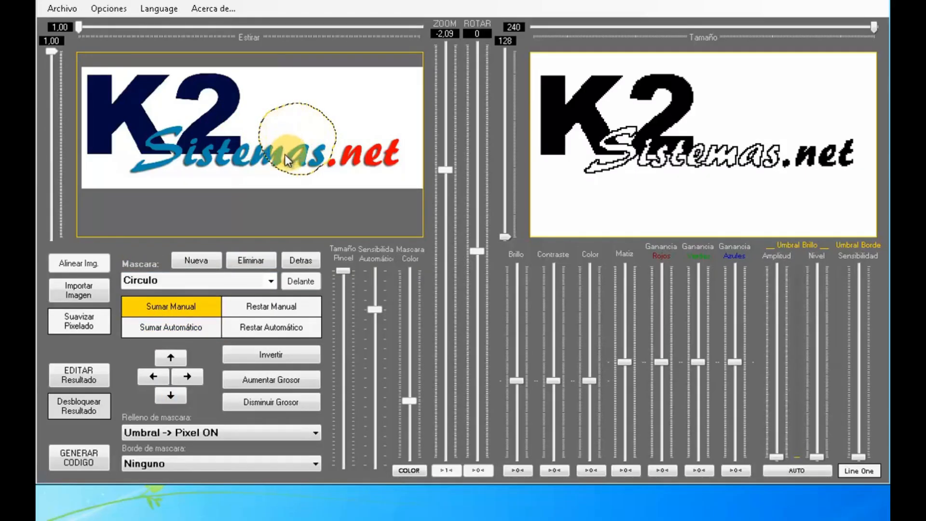
Create a new mask named Cuadrado.
click(197, 260)
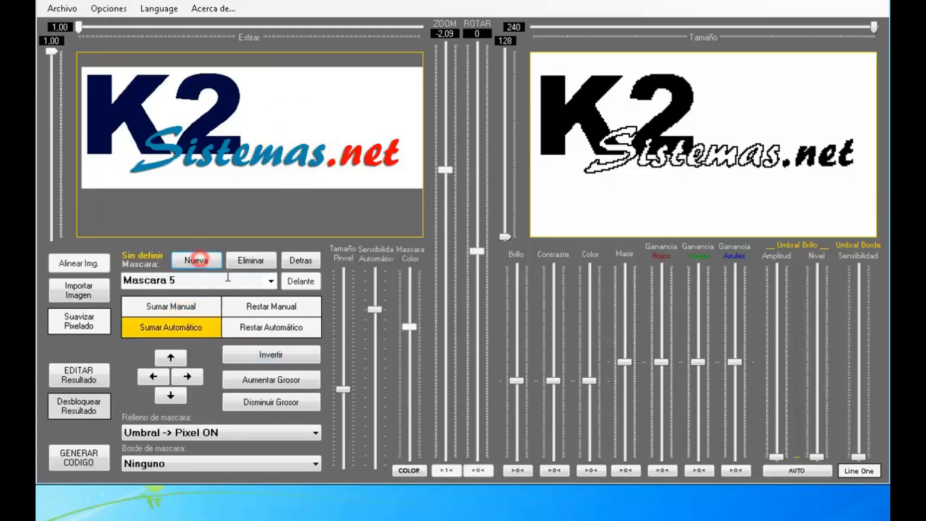
click(217, 279)
text(Cuadr)
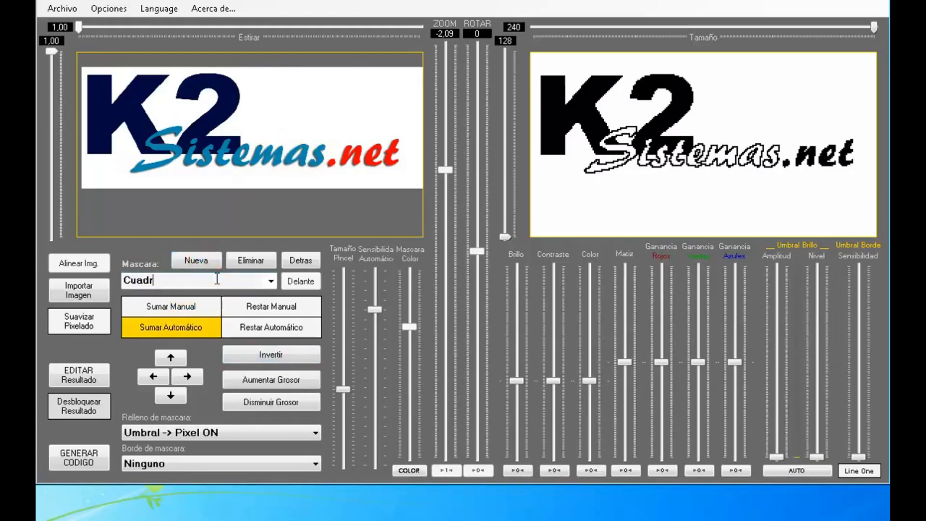
text(ado)
Manually paint a filled square with an enlarged brush over the end of "Sistemas", overlapping the Circulo area, for the Cuadrado mask.
click(175, 304)
scroll(311, 138, up, 5)
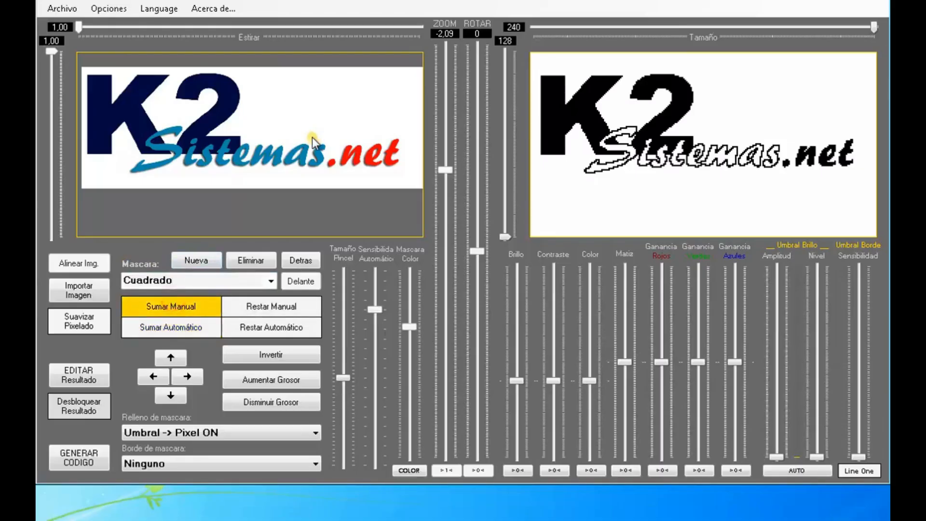
mouse_move(288, 129)
mouse_down()
mouse_move(291, 164)
mouse_move(333, 163)
mouse_move(334, 115)
mouse_up()
mouse_move(314, 114)
mouse_down()
mouse_move(294, 138)
mouse_move(318, 129)
mouse_up()
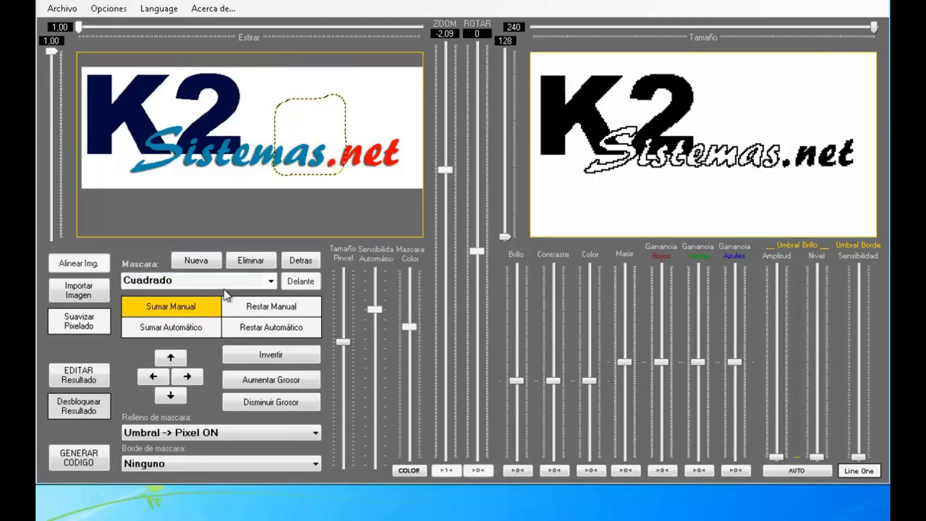
Set the fill of the Cuadrado mask to Solido -> Pixel ON.
click(270, 282)
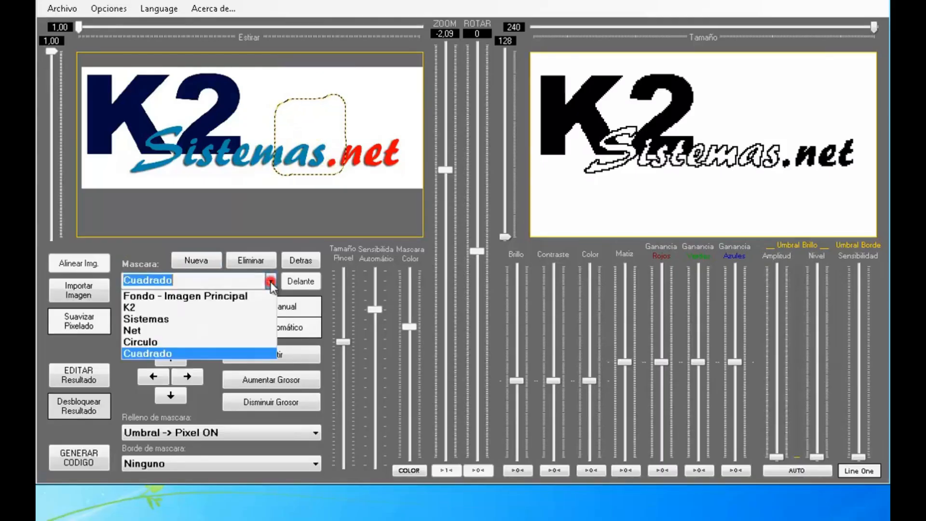
click(168, 357)
click(212, 434)
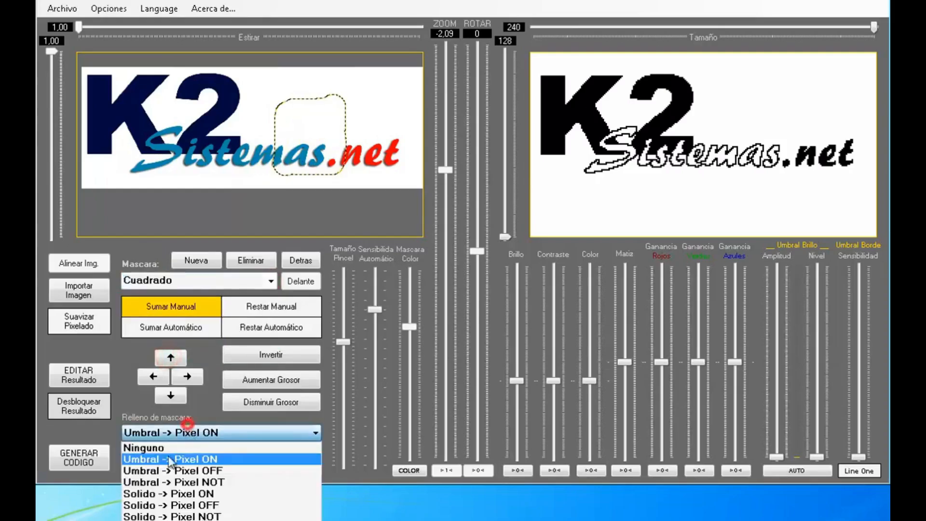
click(213, 494)
Give the Circulo mask a Solido -> Pixel OFF fill and a Pixel ON border.
click(271, 280)
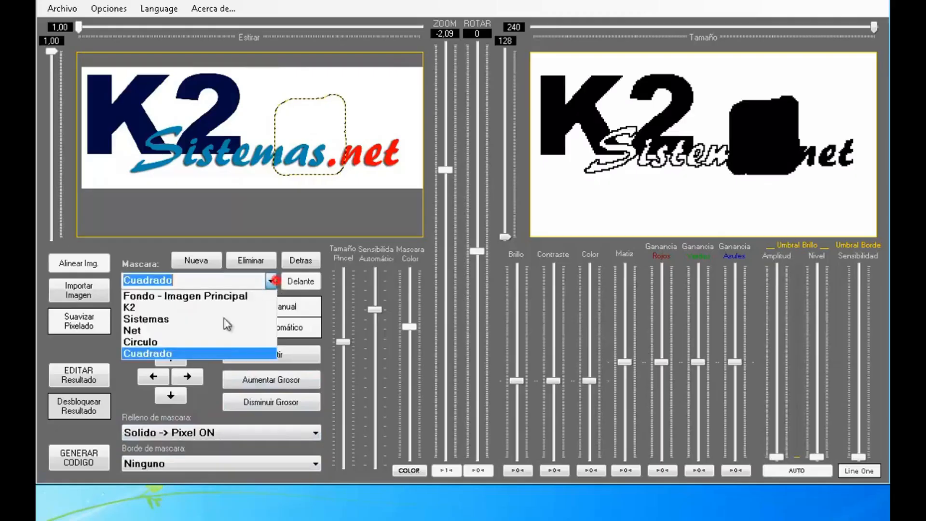
click(163, 343)
click(225, 434)
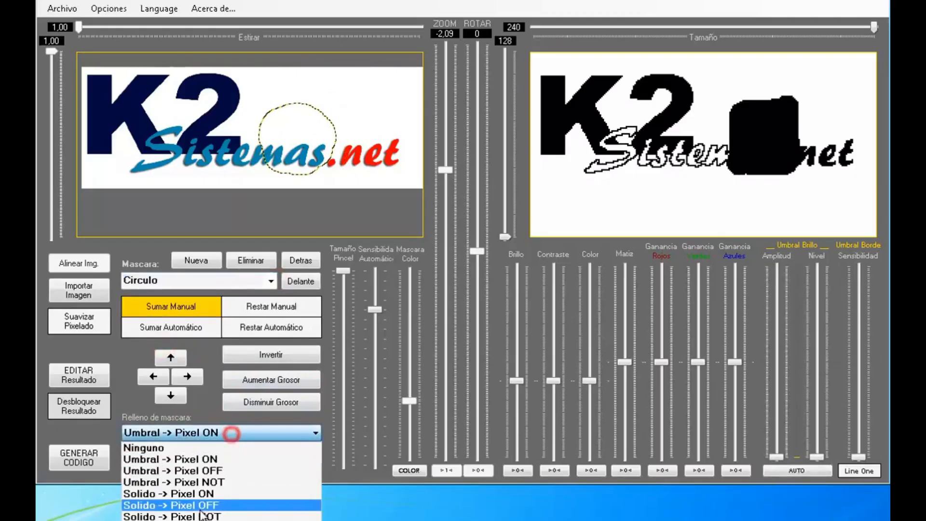
click(214, 506)
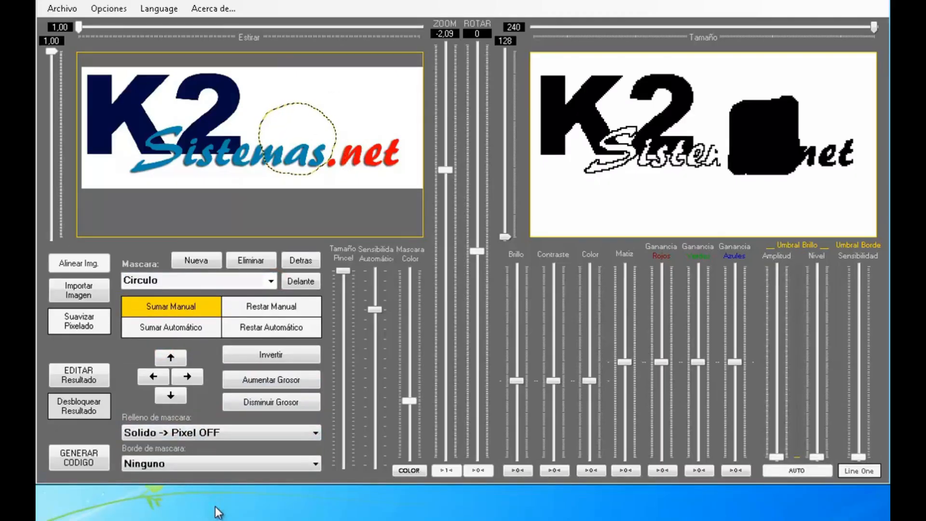
click(192, 465)
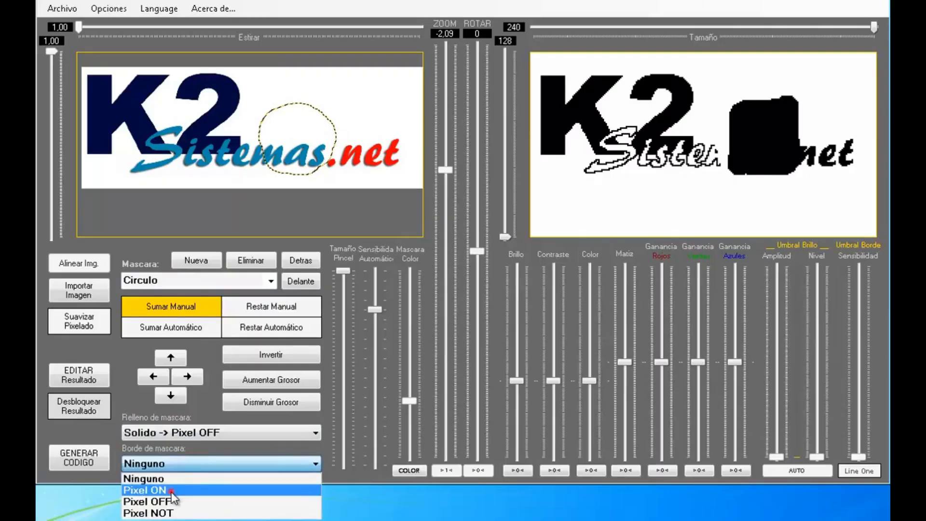
click(170, 488)
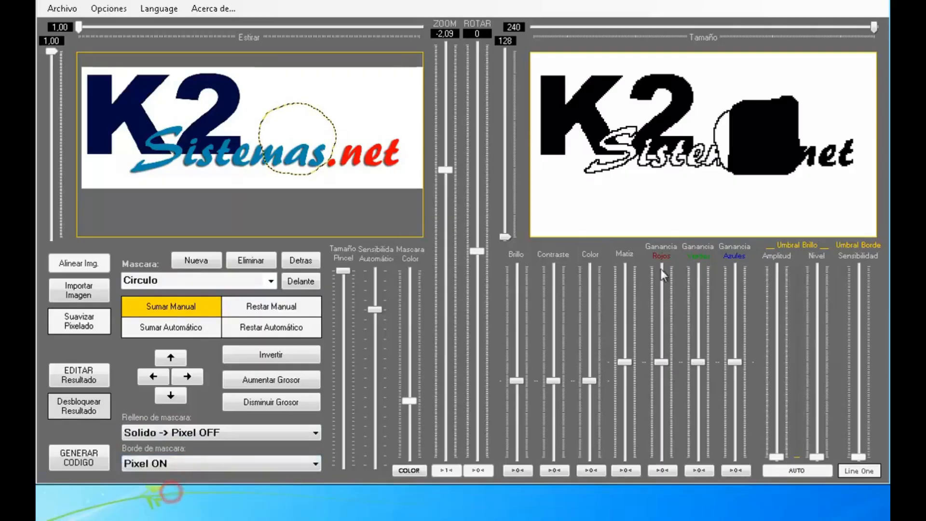
Nudge the Circulo mask up and slightly to the left so it sticks out from the square.
click(154, 376)
click(171, 358)
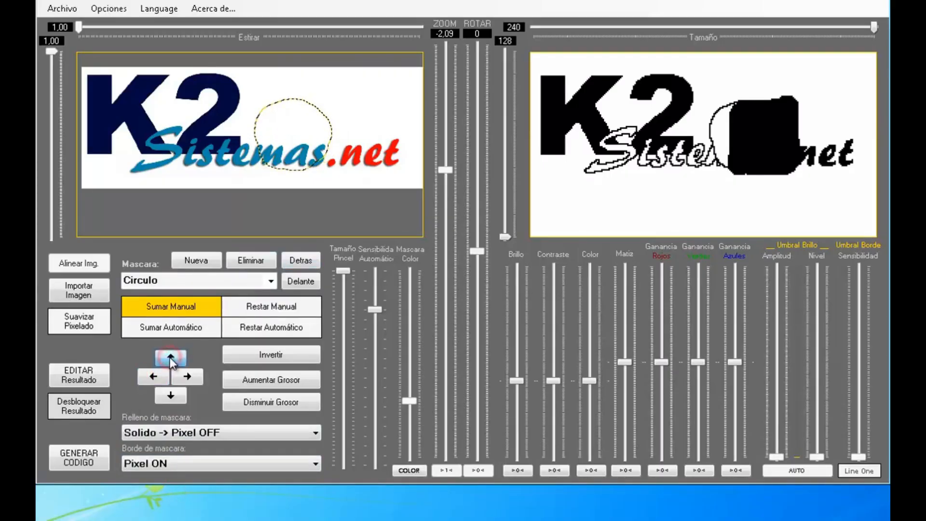
click(171, 358)
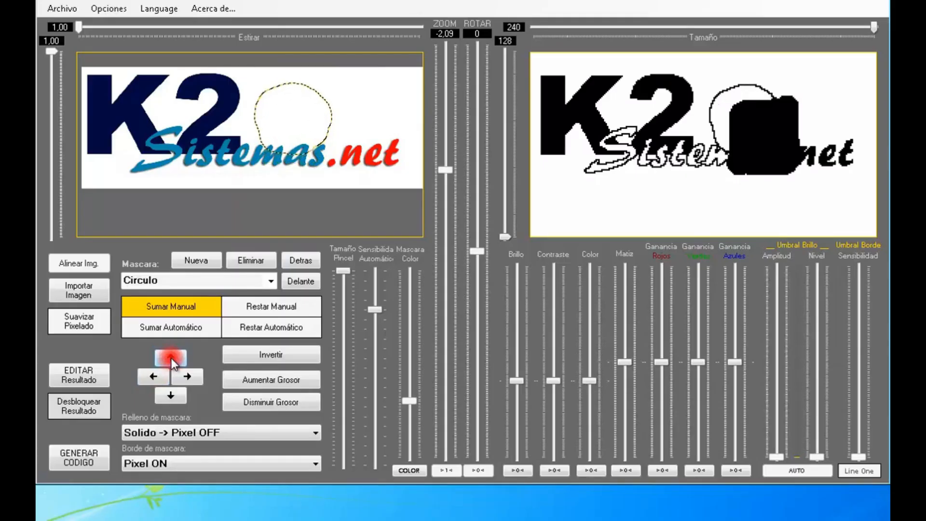
click(154, 378)
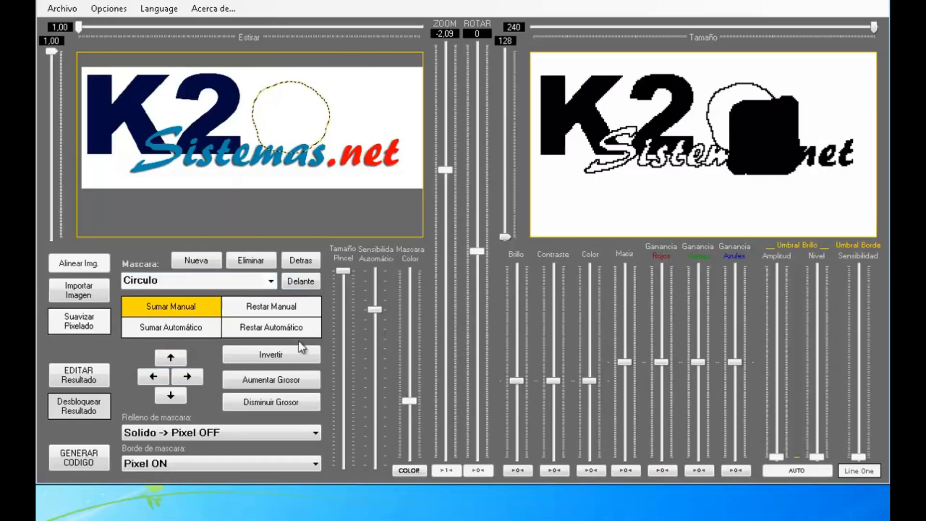
Send the Cuadrado mask behind Circulo and check the stacking order in the mask list.
click(271, 284)
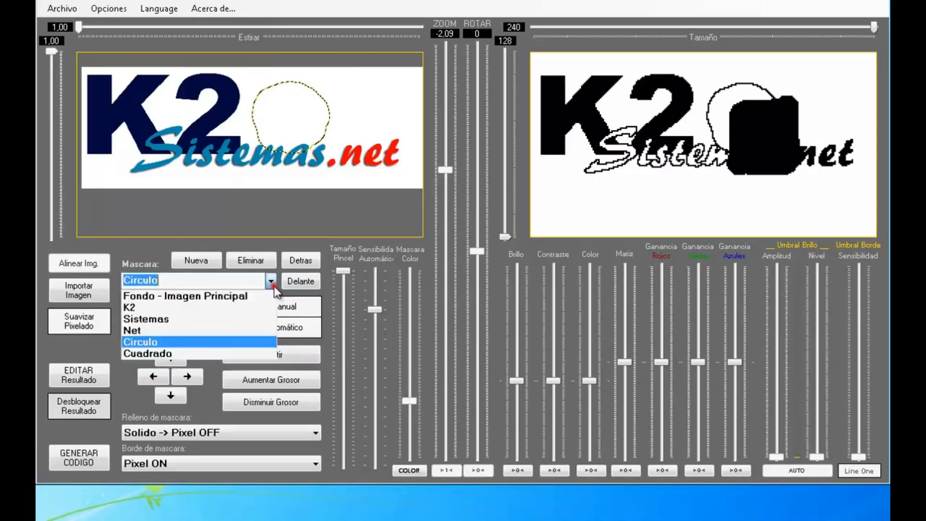
click(155, 352)
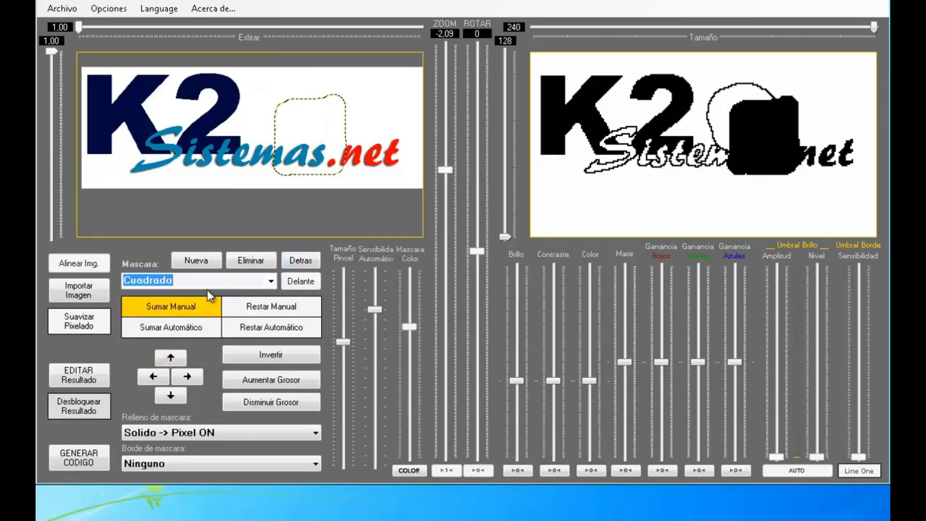
click(302, 263)
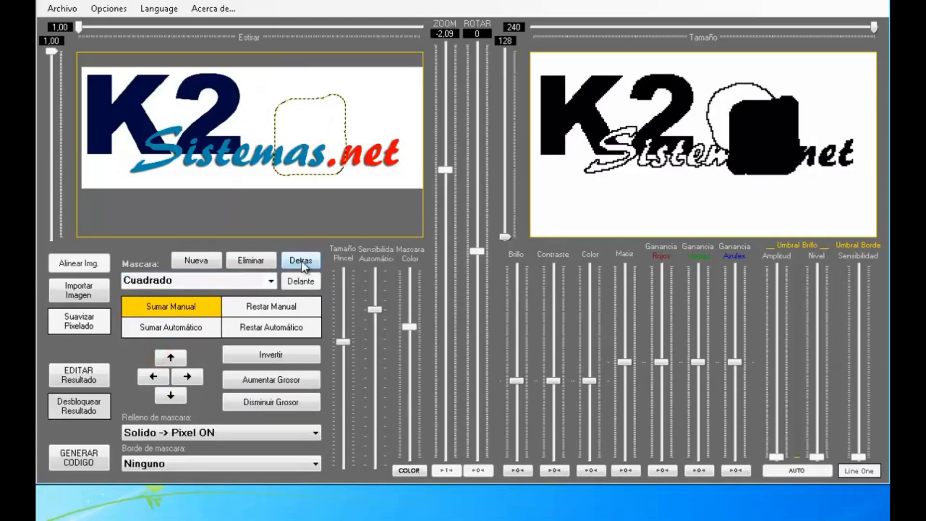
click(302, 262)
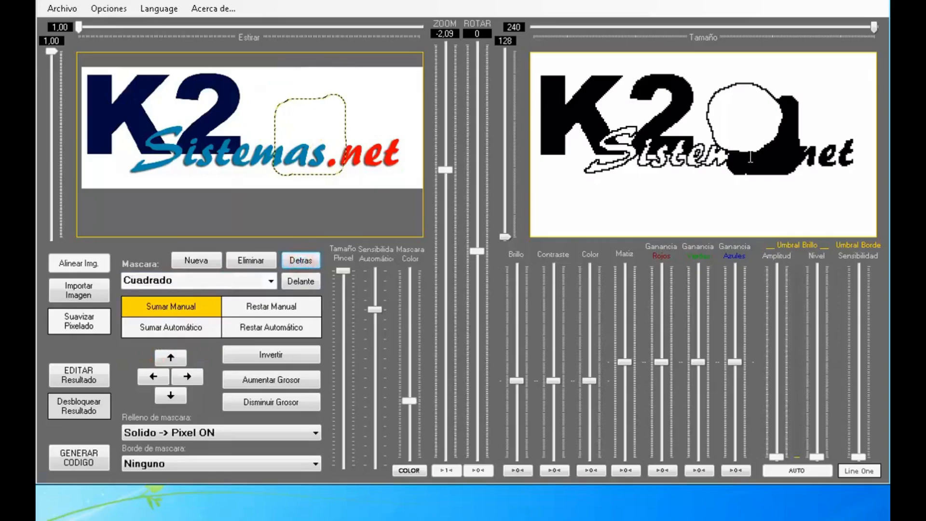
click(271, 281)
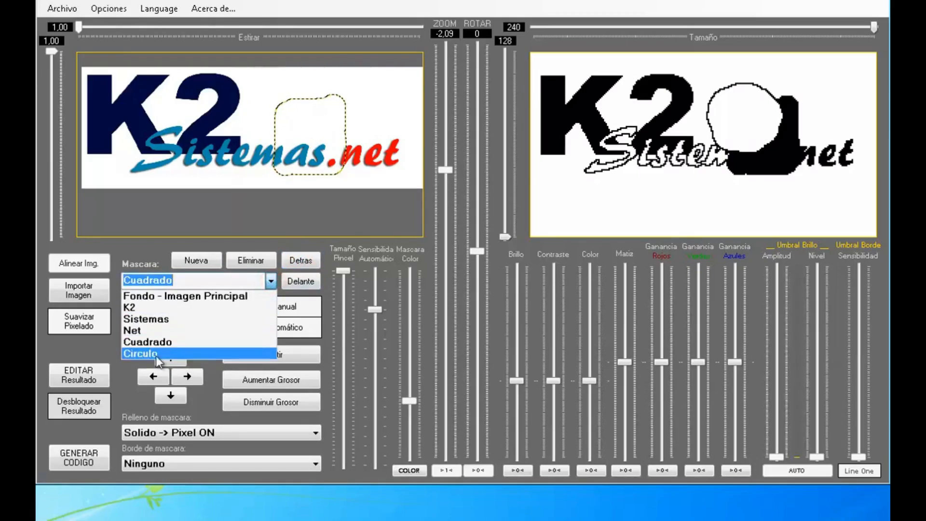
click(140, 255)
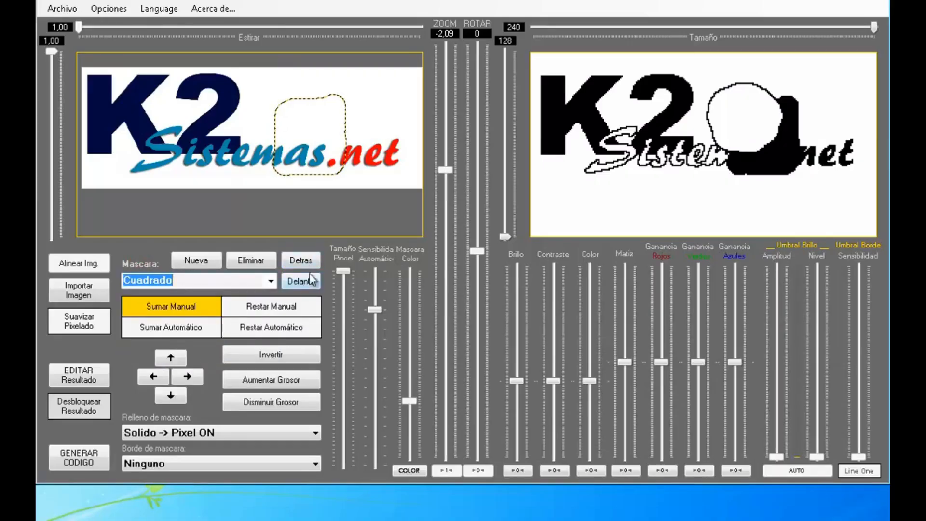
click(271, 281)
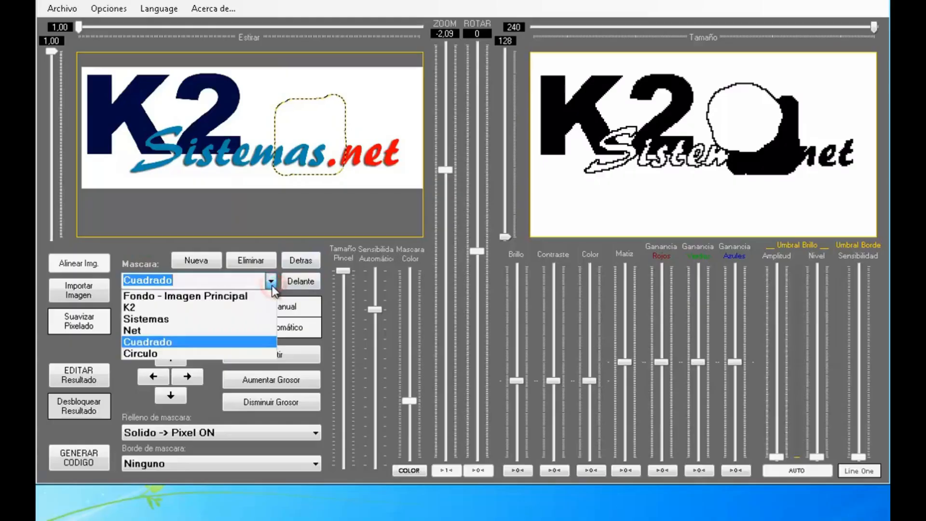
click(263, 247)
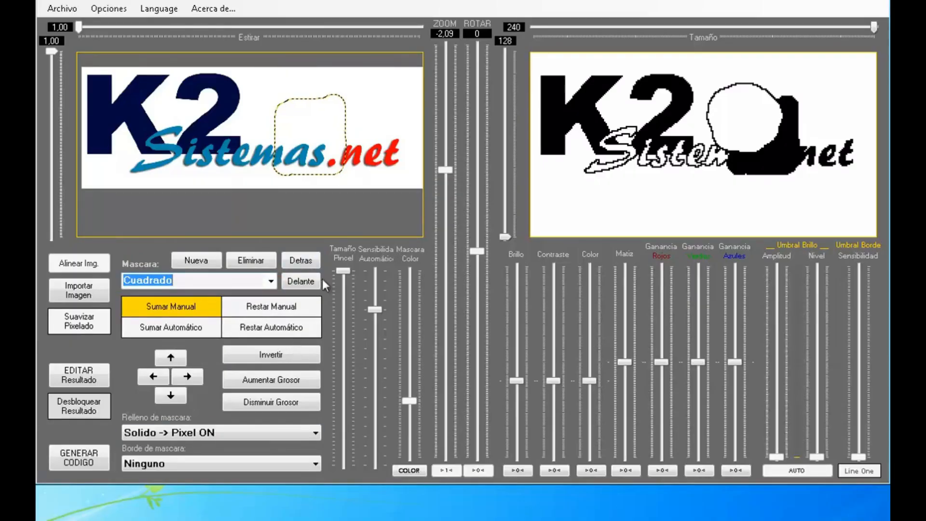
Open the fill options of the Cuadrado mask.
click(192, 432)
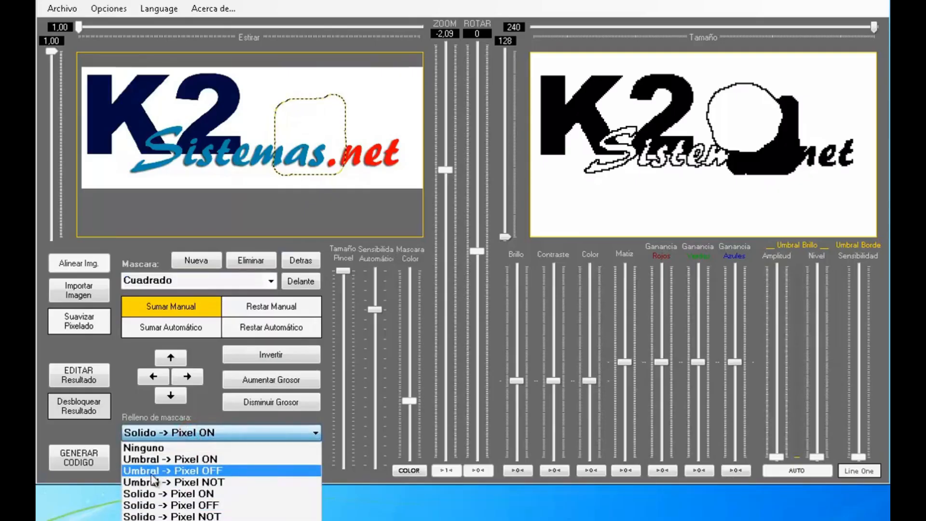